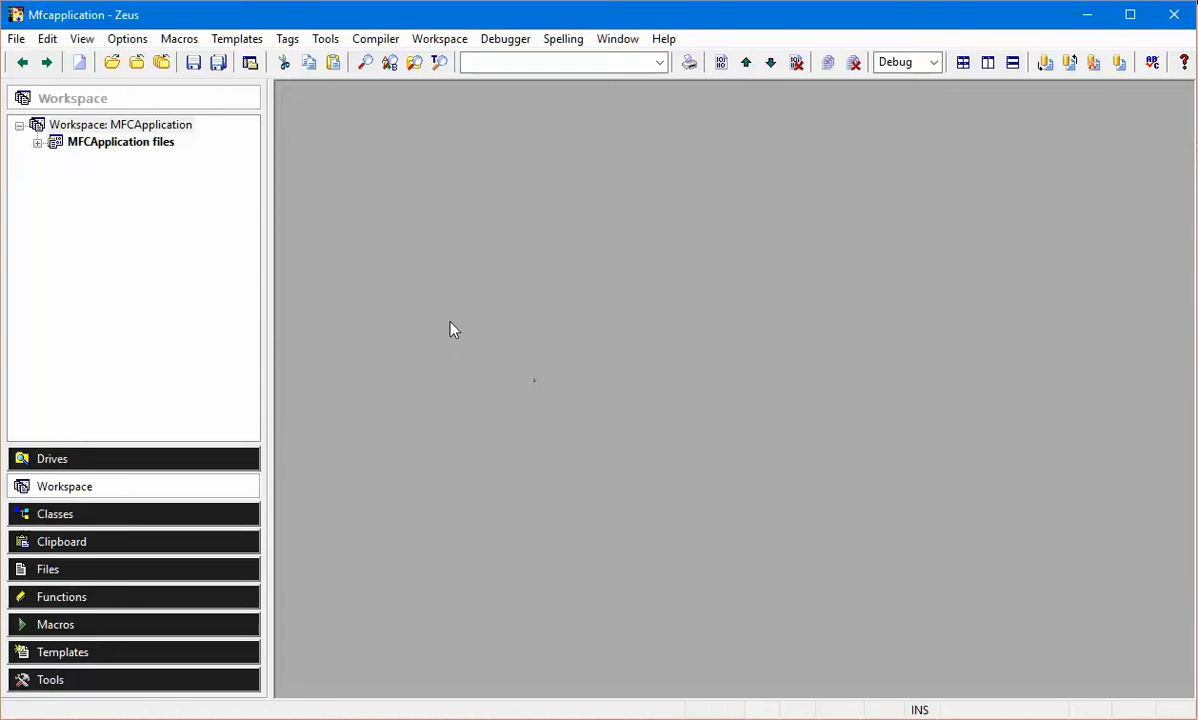
Expand the MFCApplication project's Header Files folder, view MainFrm.h in the editor and close the file.
click(37, 142)
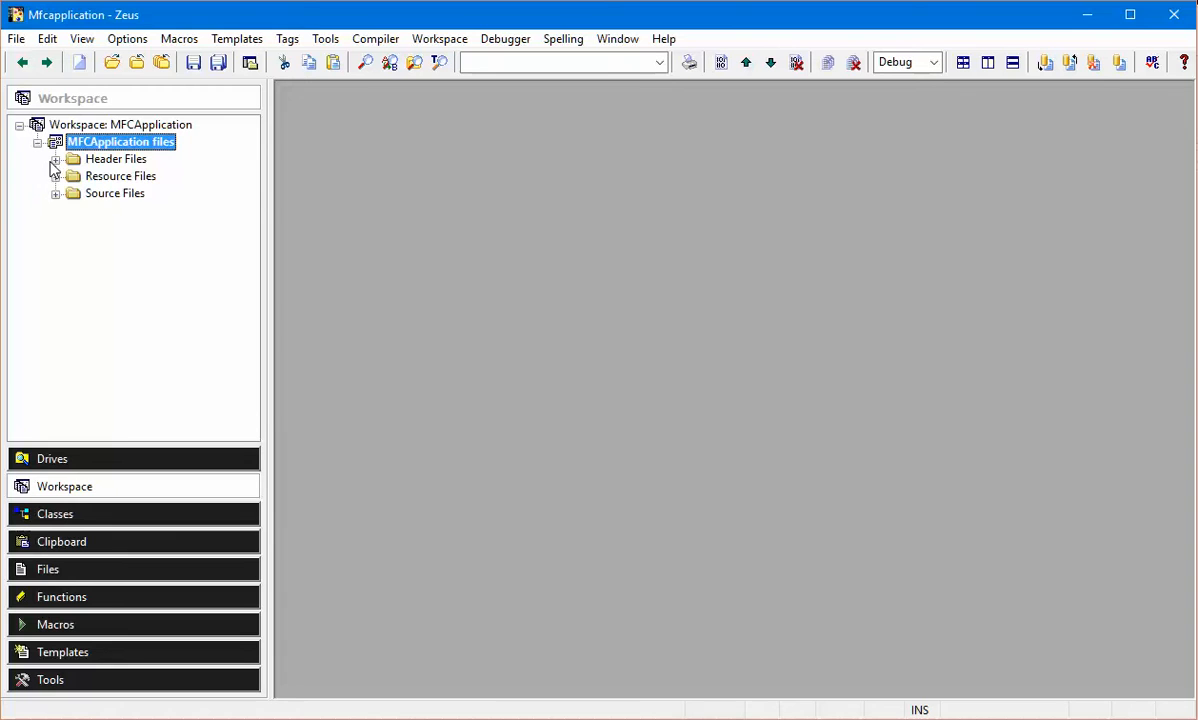
click(55, 159)
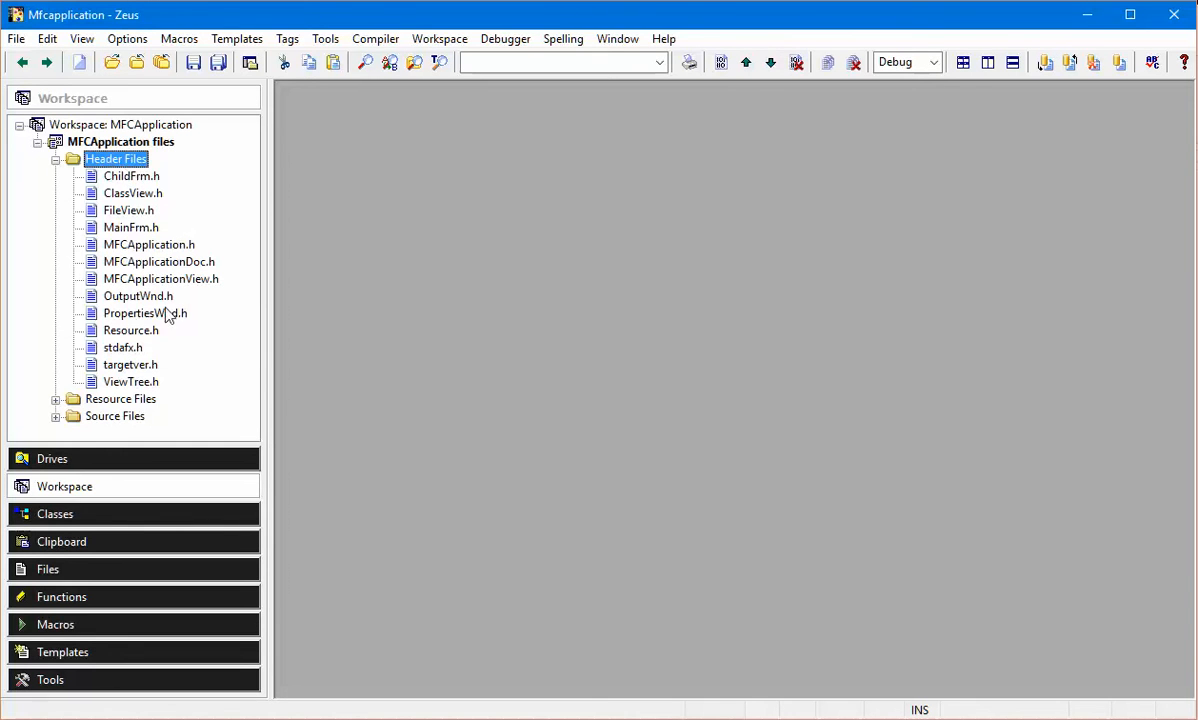
double_click(131, 228)
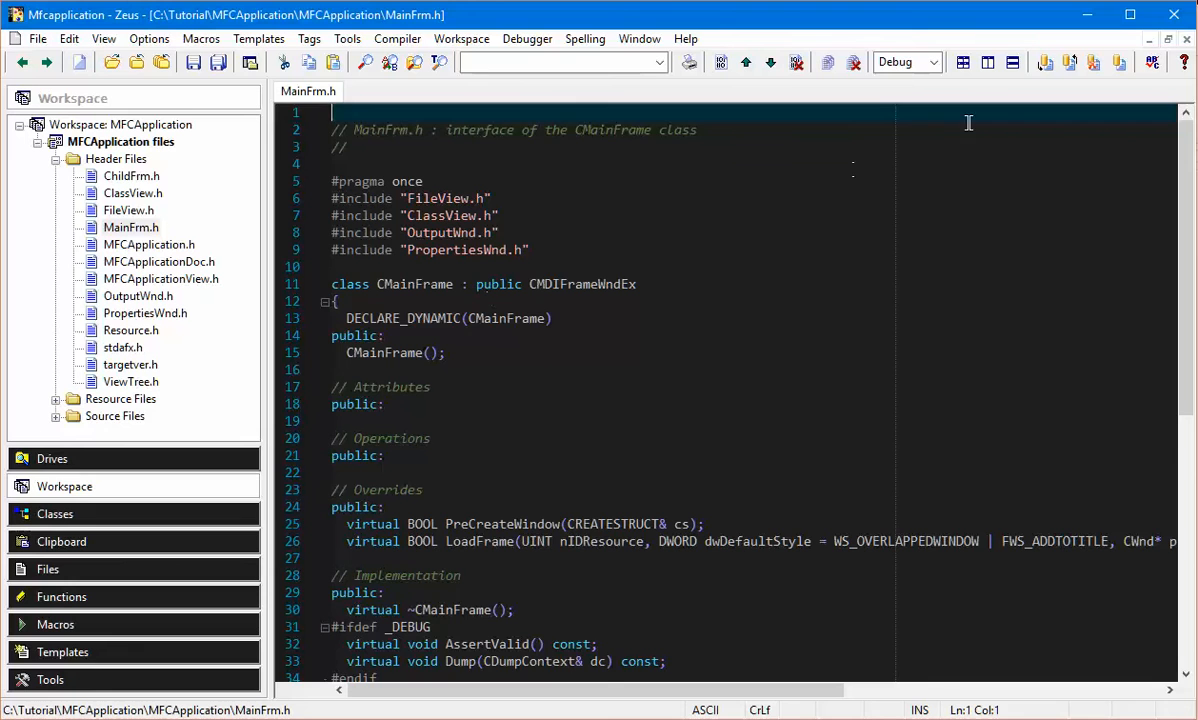
click(1185, 39)
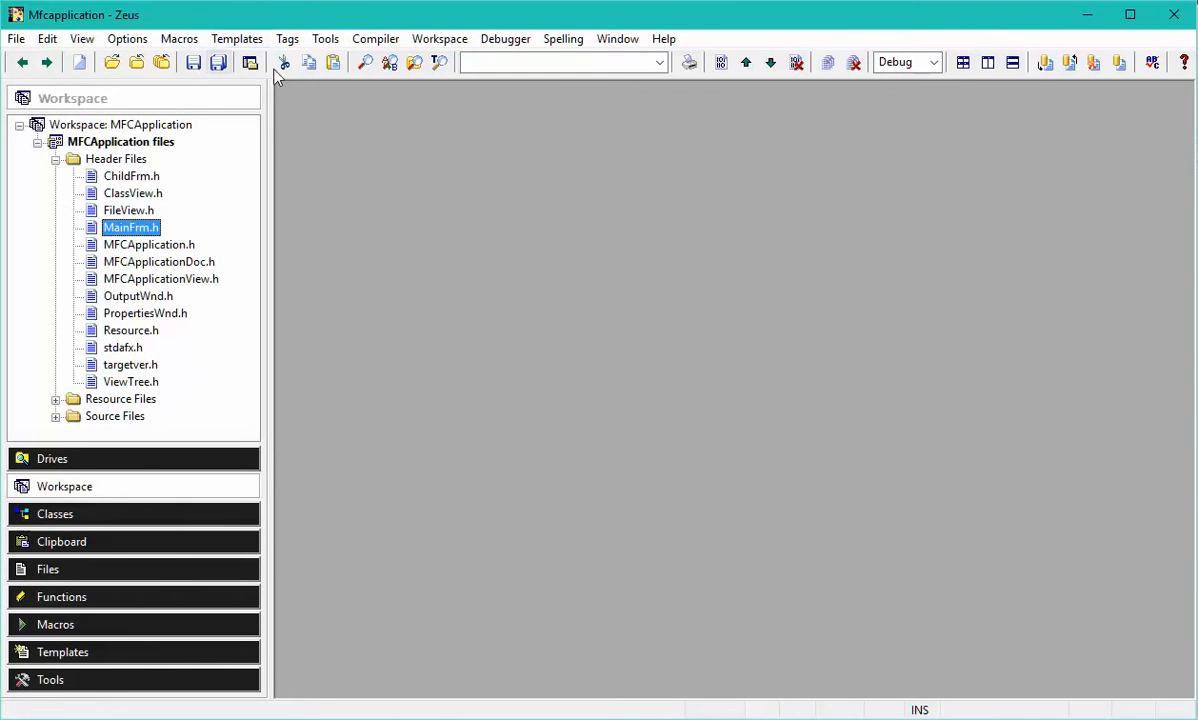
Open the advanced source control options for the installed Agent SVN module.
click(127, 39)
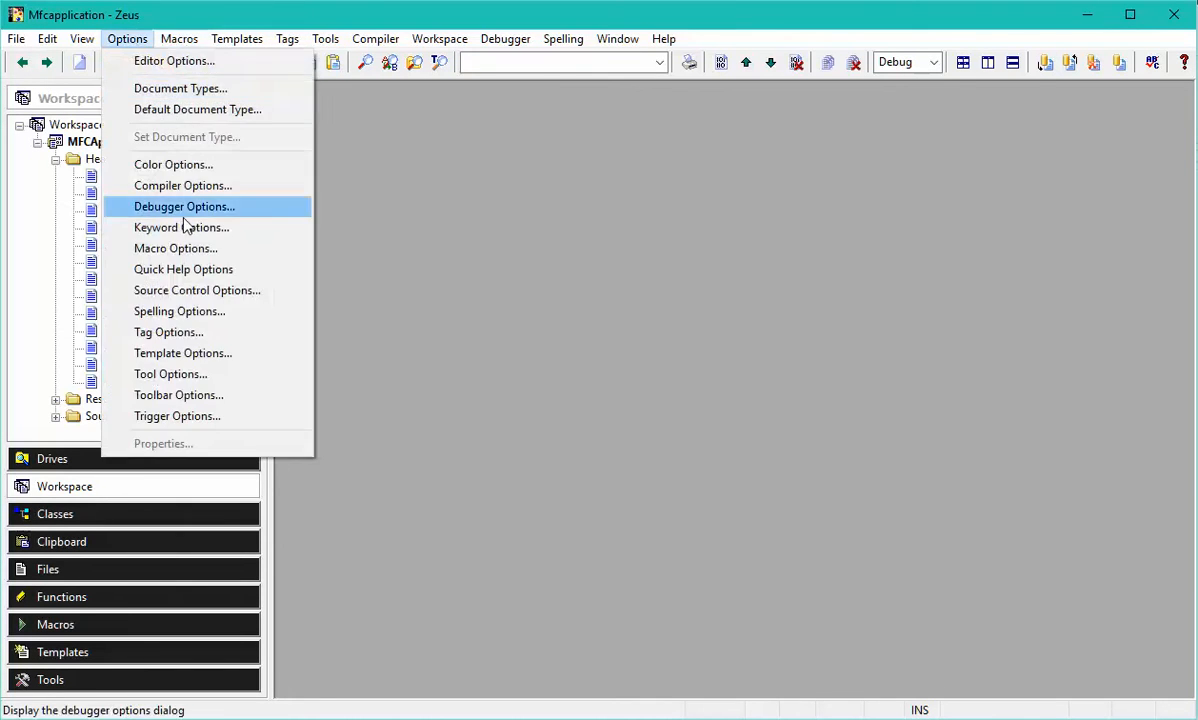
click(296, 292)
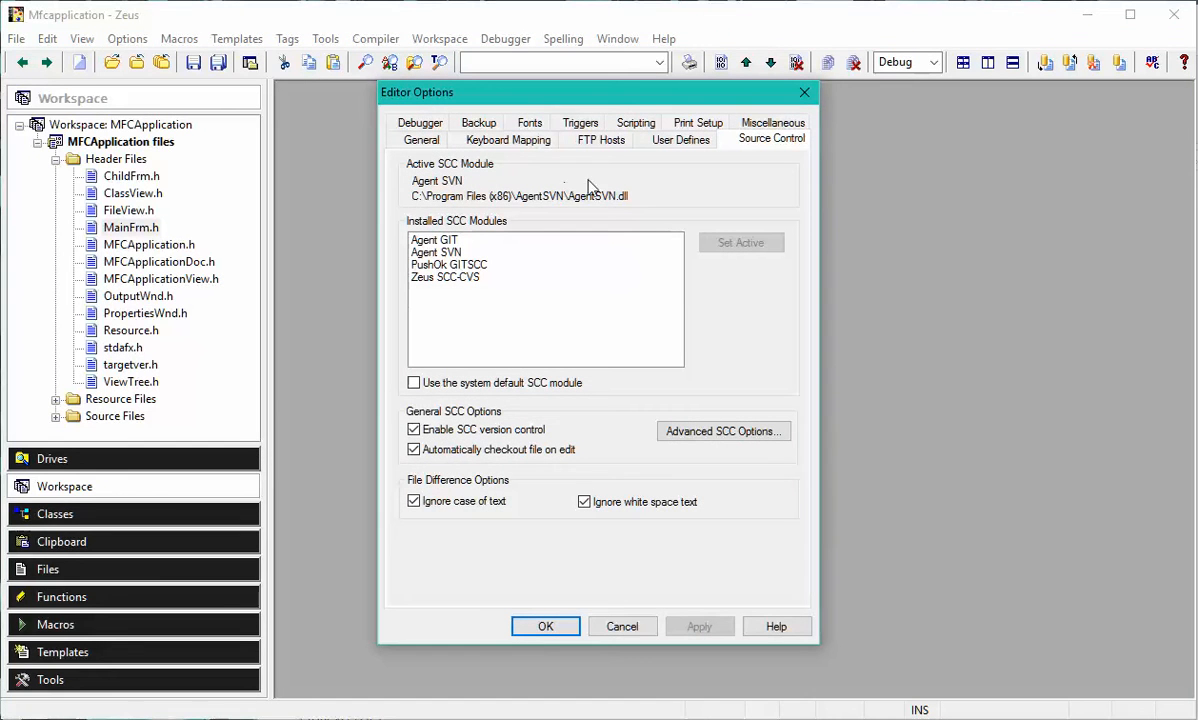
click(490, 252)
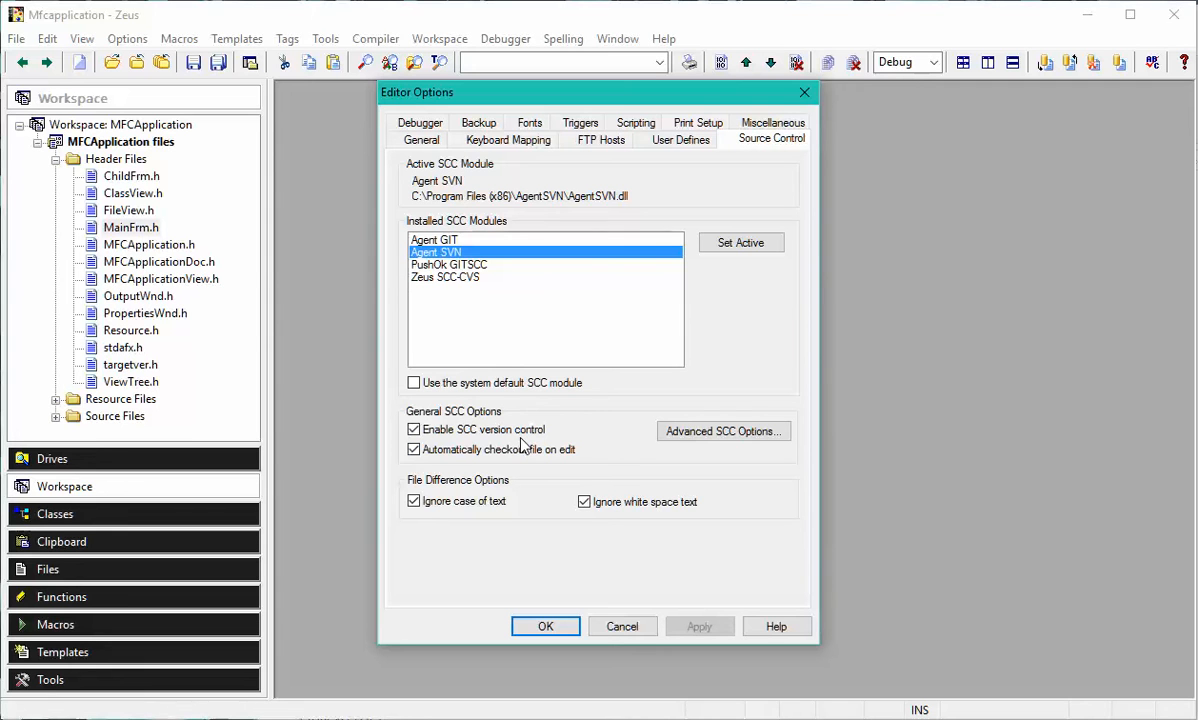
click(724, 432)
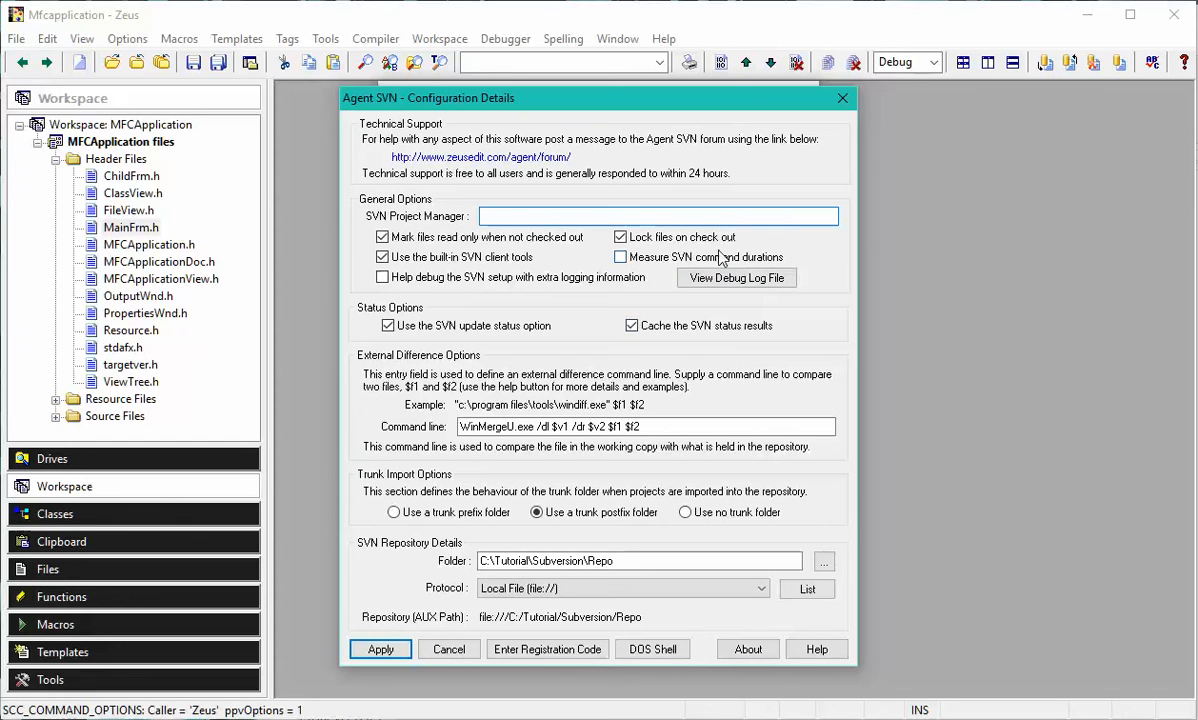
Apply the SVN repository folder C:\Tutorial\Subversion\Repo with the Local File protocol and agree to create a new repository there.
click(650, 561)
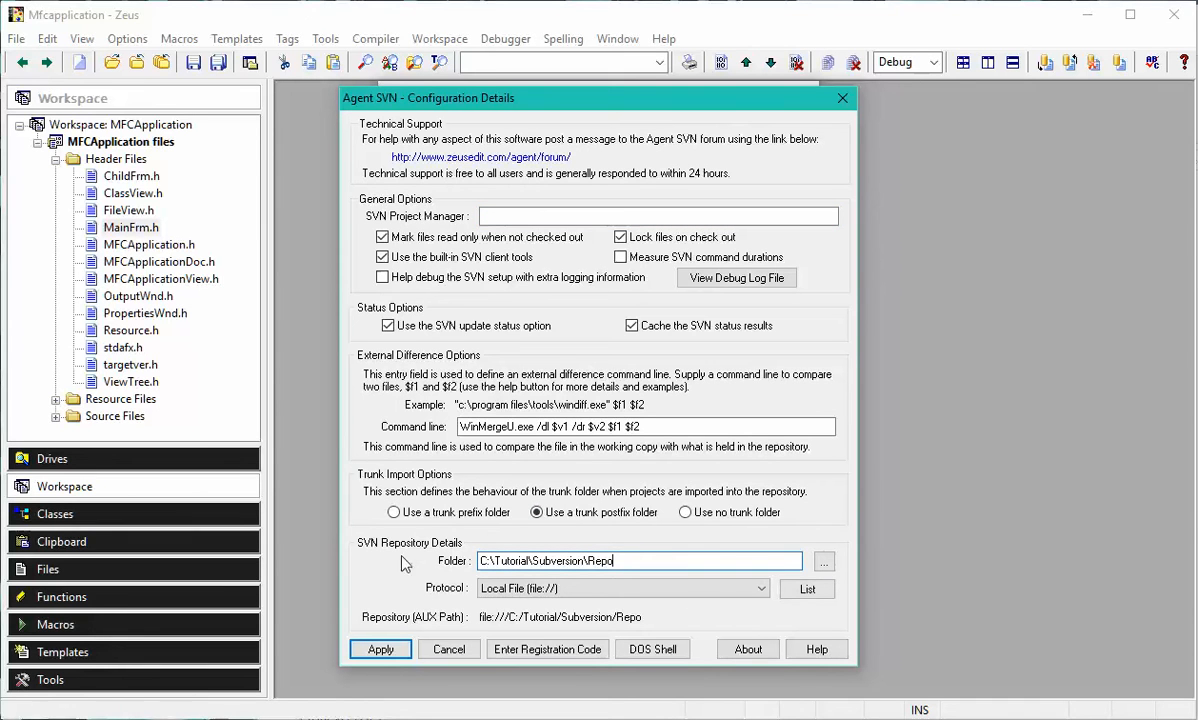
double_click(672, 559)
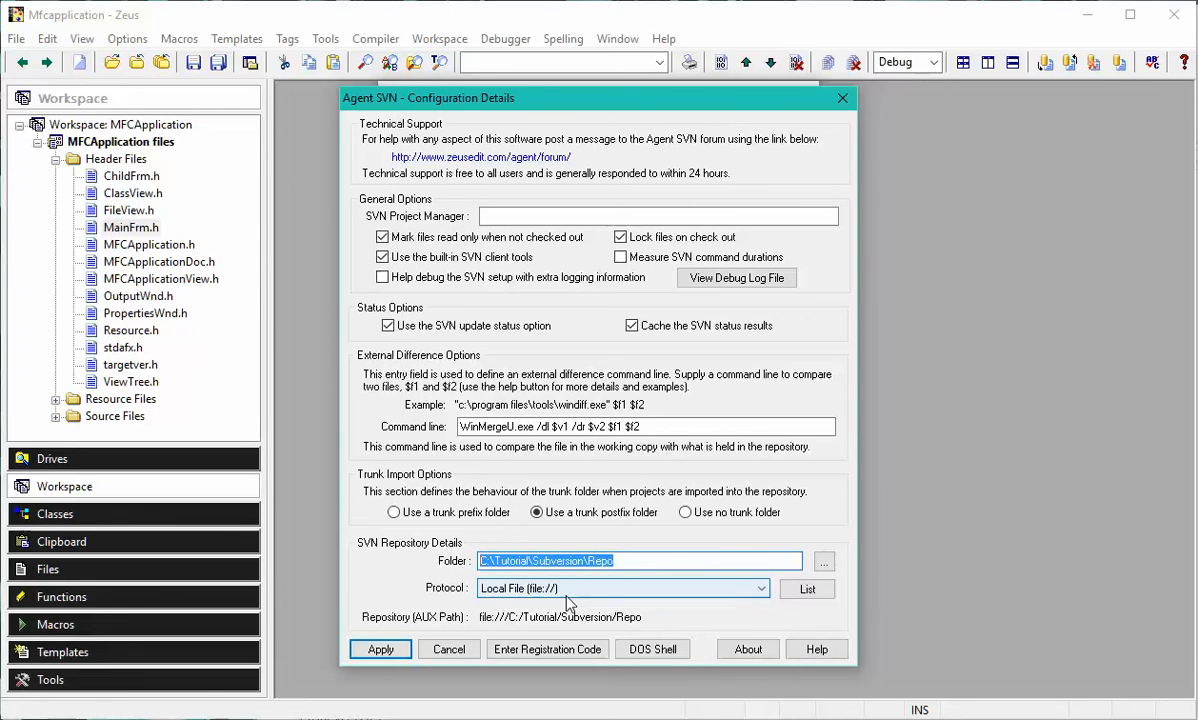
click(662, 560)
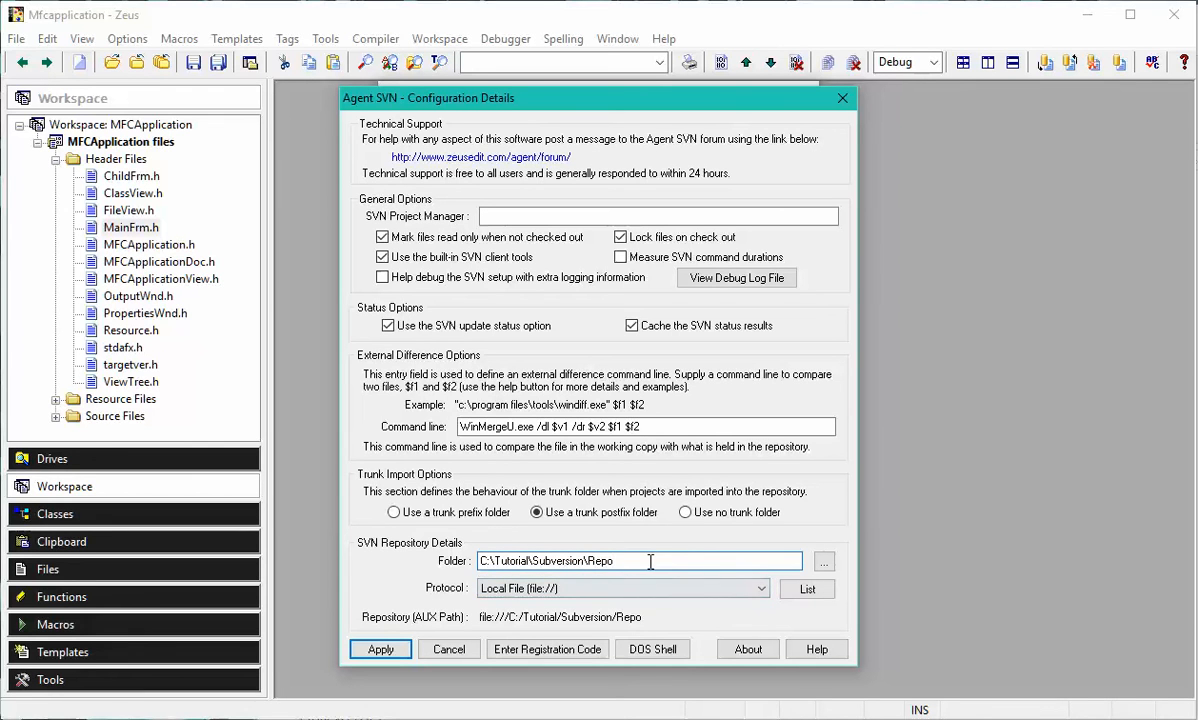
drag(642, 565, 415, 560)
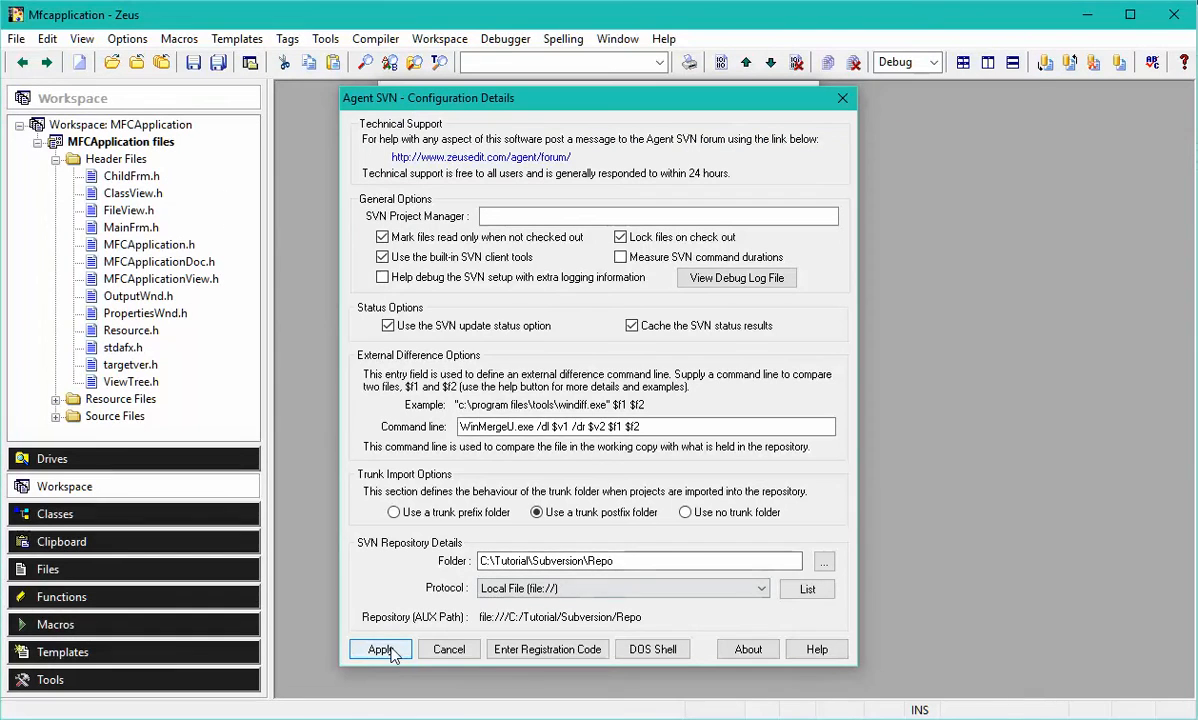
click(382, 650)
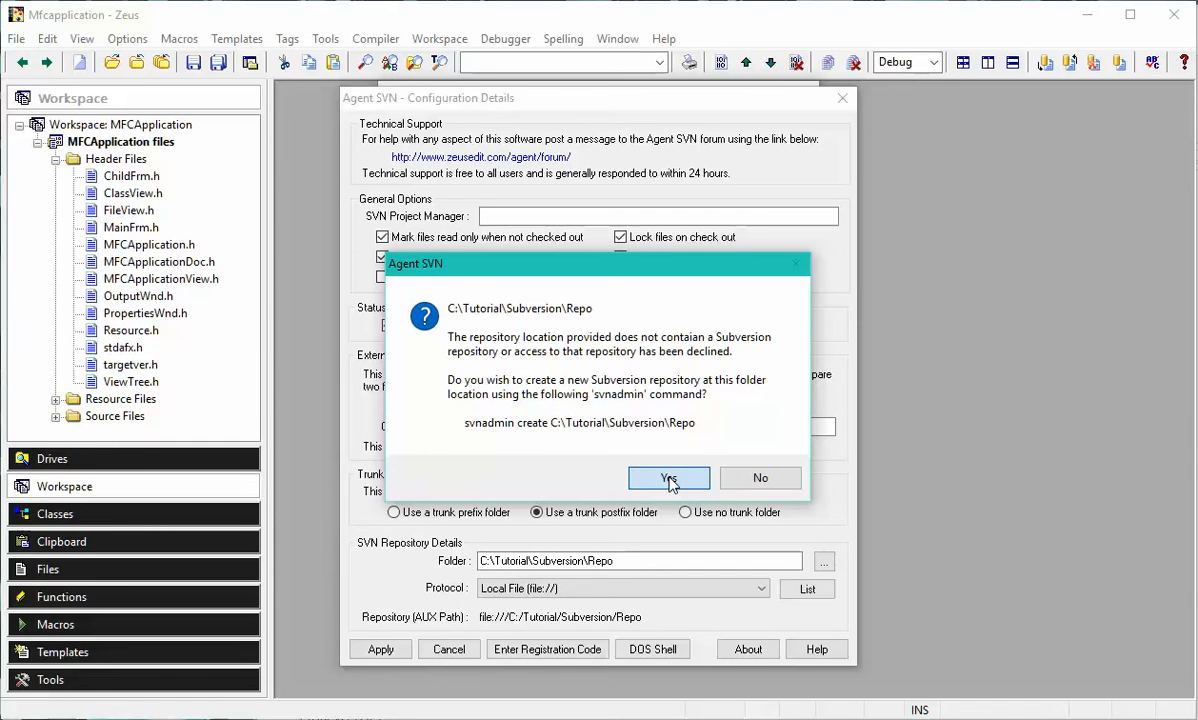
click(669, 479)
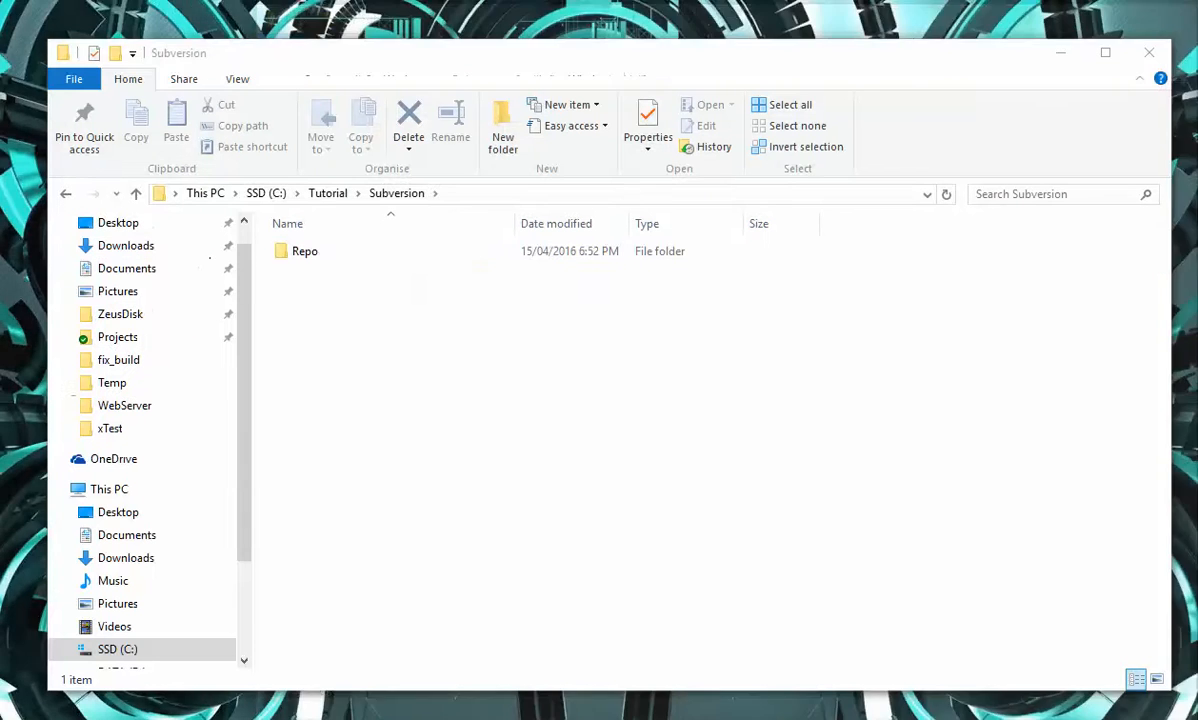
Switch to File Explorer, open the Repo folder in TortoiseSVN's Repository Browser and resize the browser window to fit the screen.
click(430, 718)
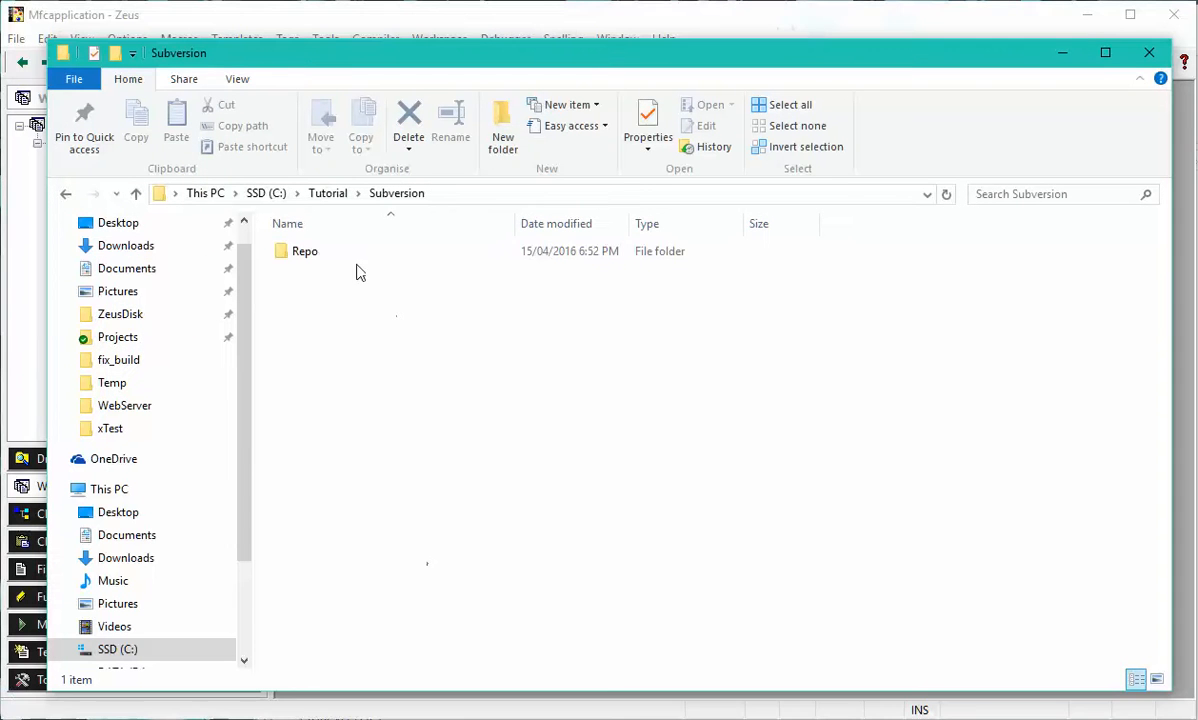
right_click(305, 257)
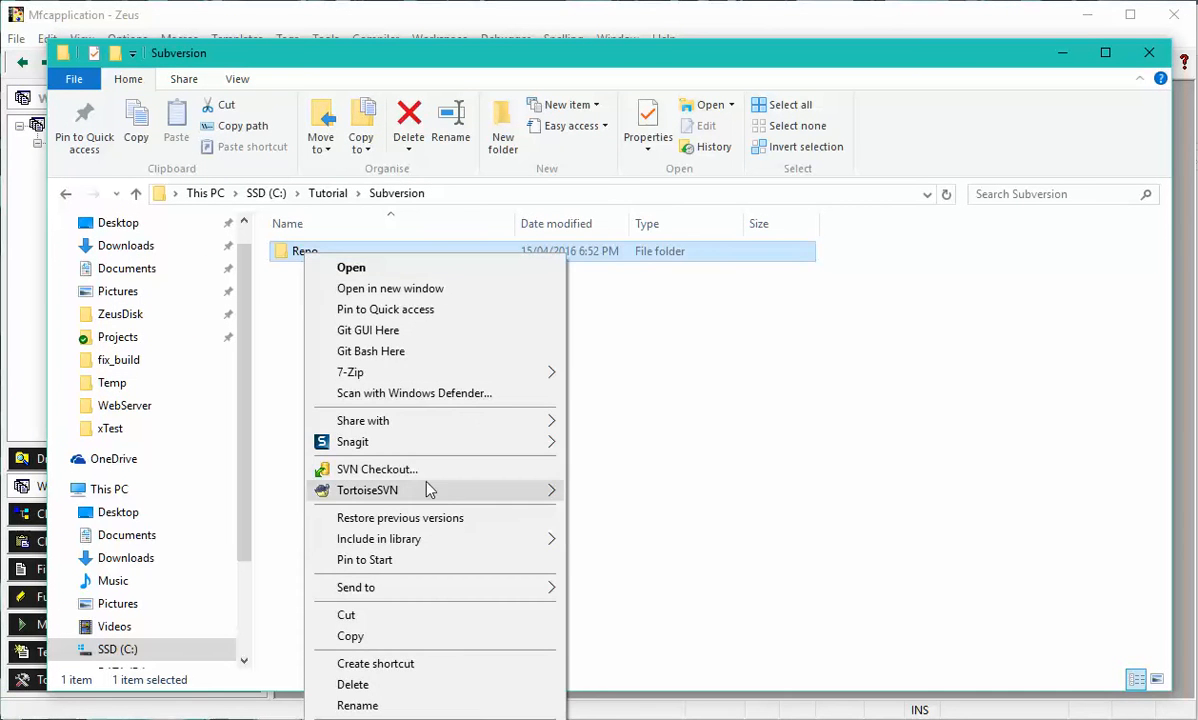
mouse_move(449, 490)
click(620, 493)
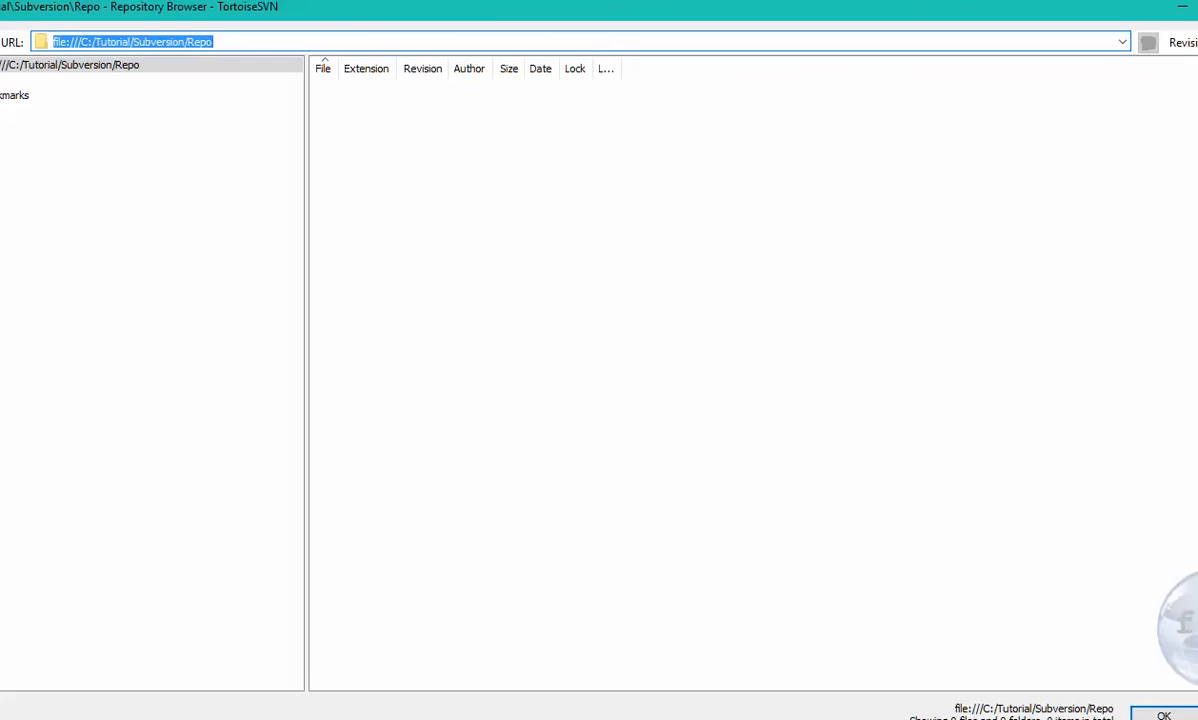
drag(0, 0, 79, 39)
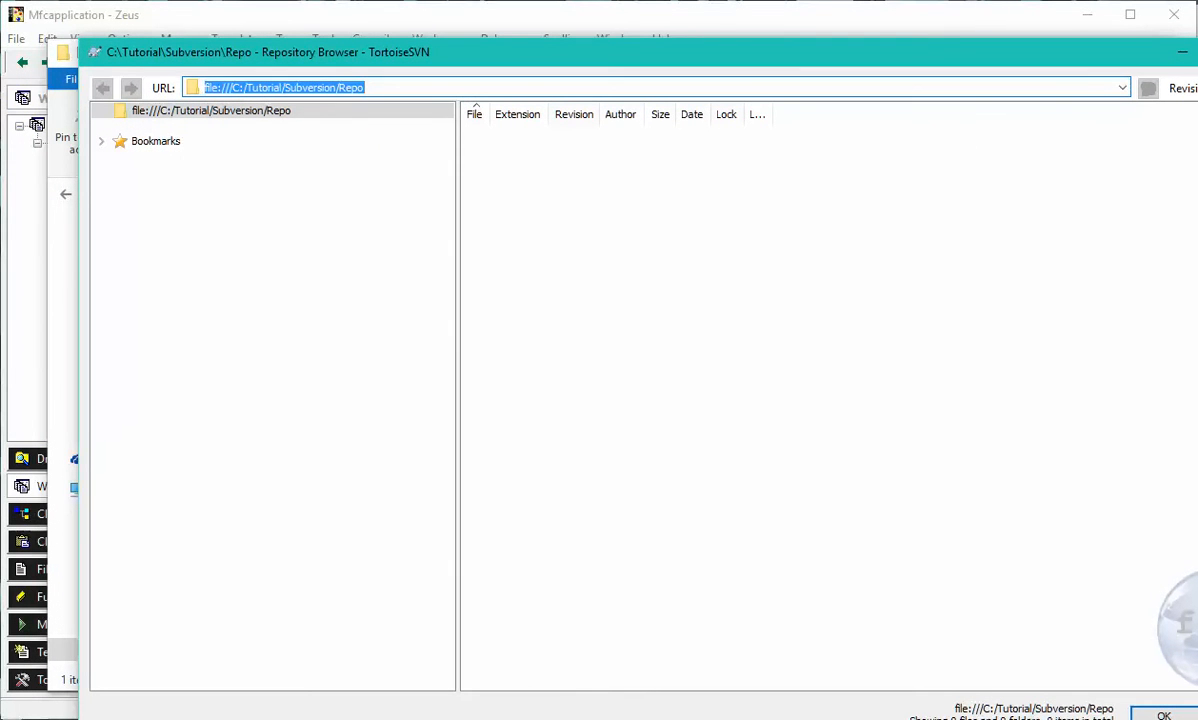
drag(1197, 600, 1121, 600)
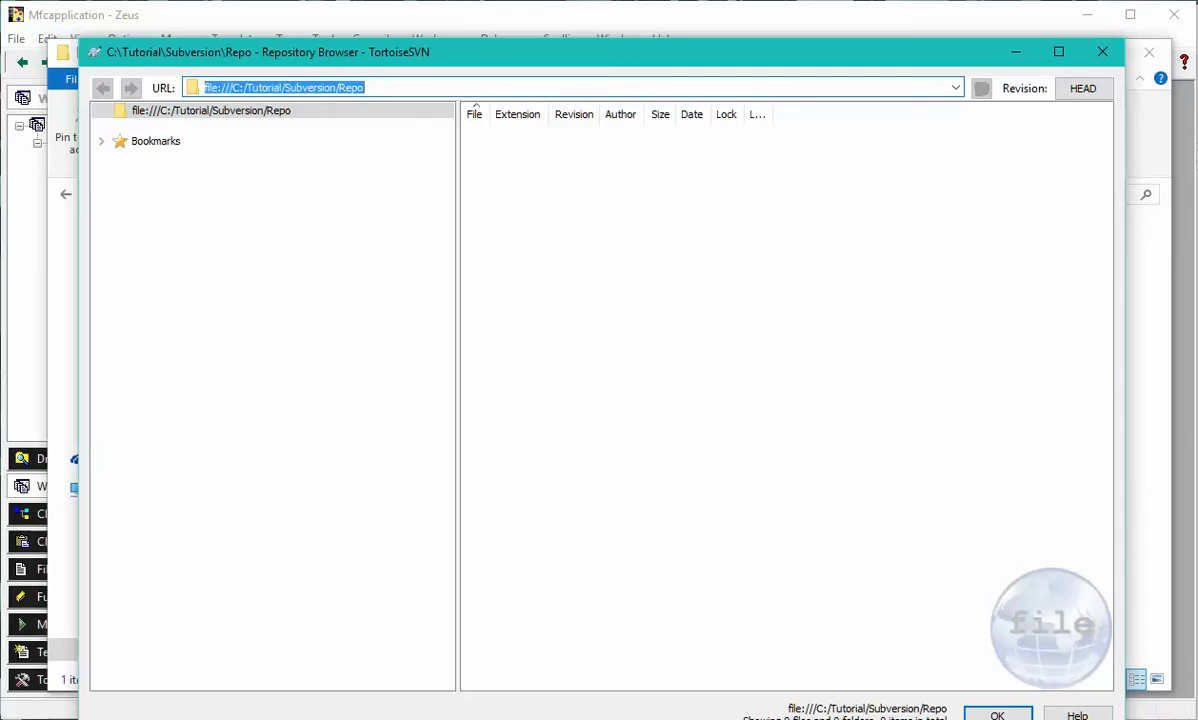
drag(1123, 719, 1111, 663)
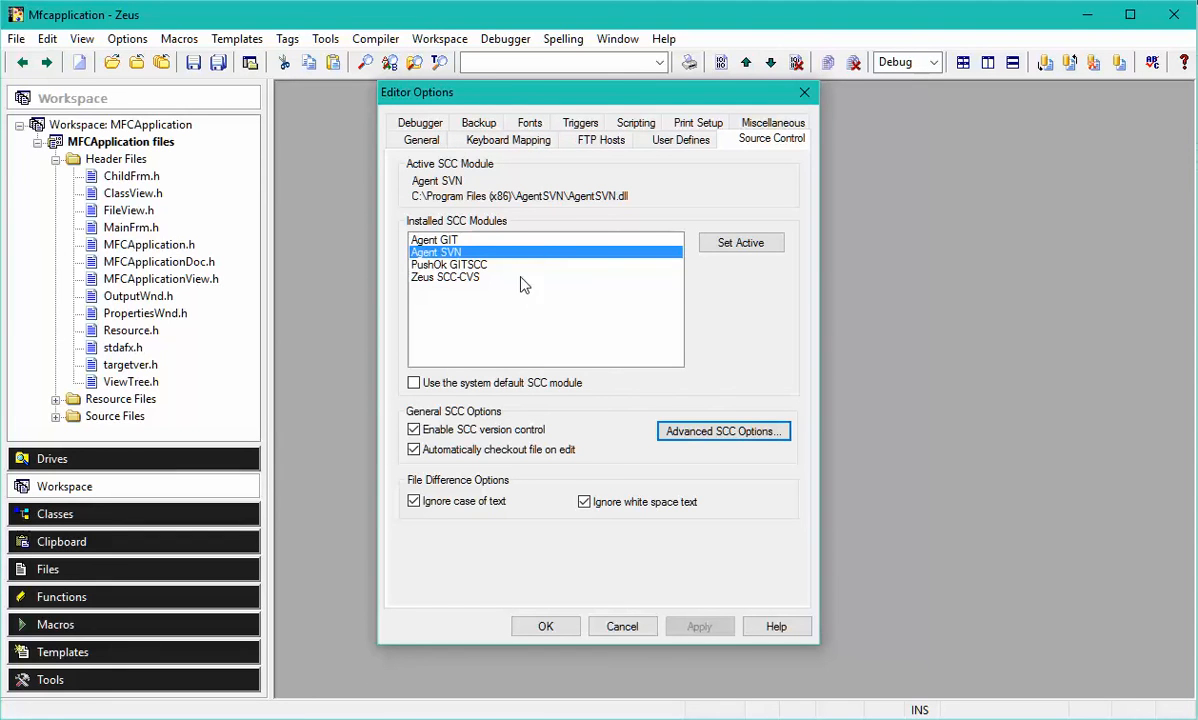
Accept the source control options and add the workspace to source control, binding project MFCApplication to local path C:\Tutorial\MFCApplication\MFCApplication.
click(548, 627)
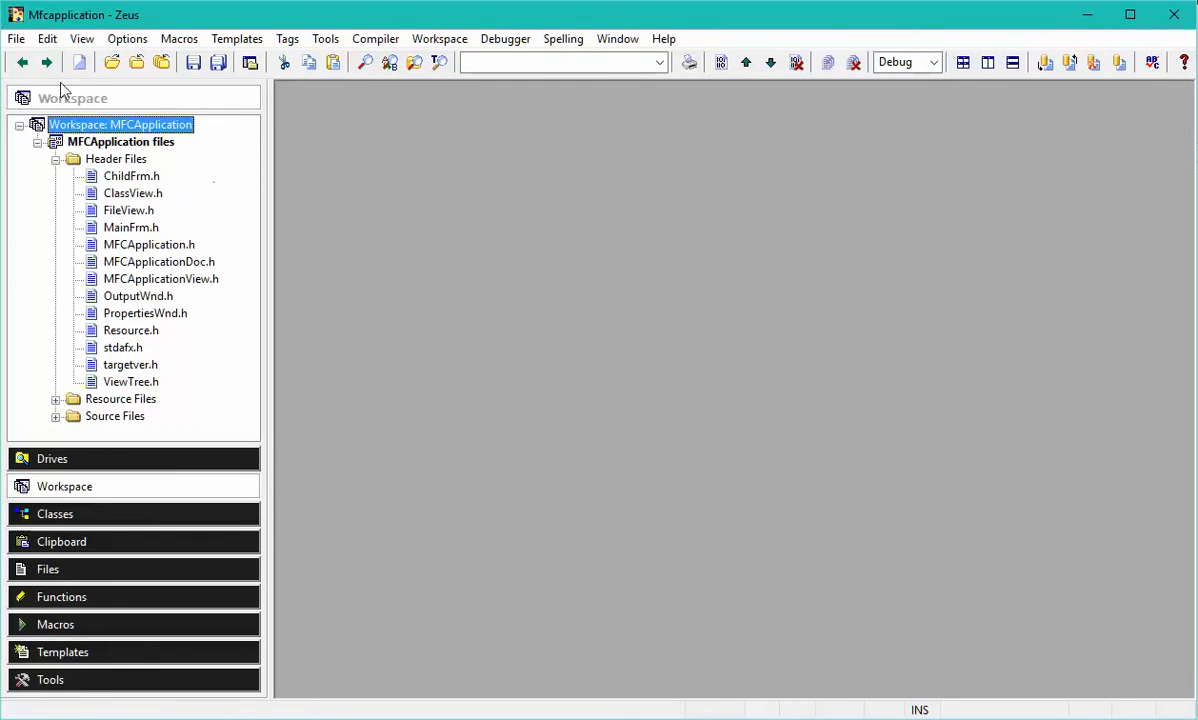
right_click(108, 131)
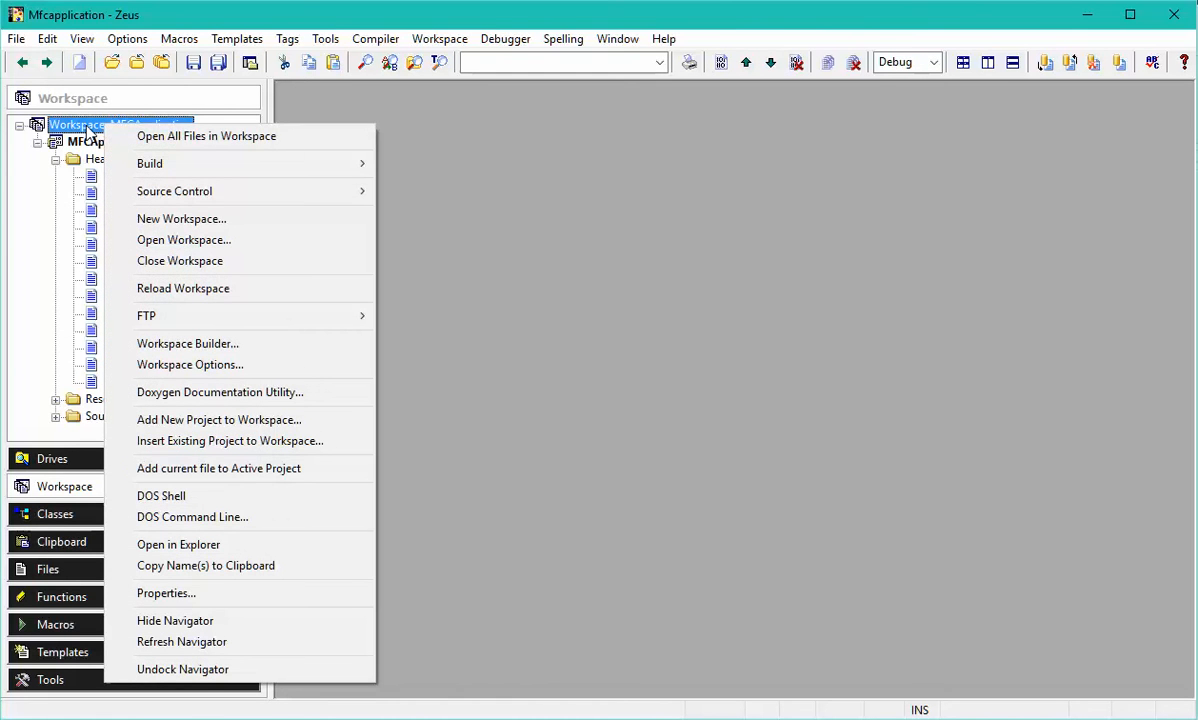
mouse_move(218, 190)
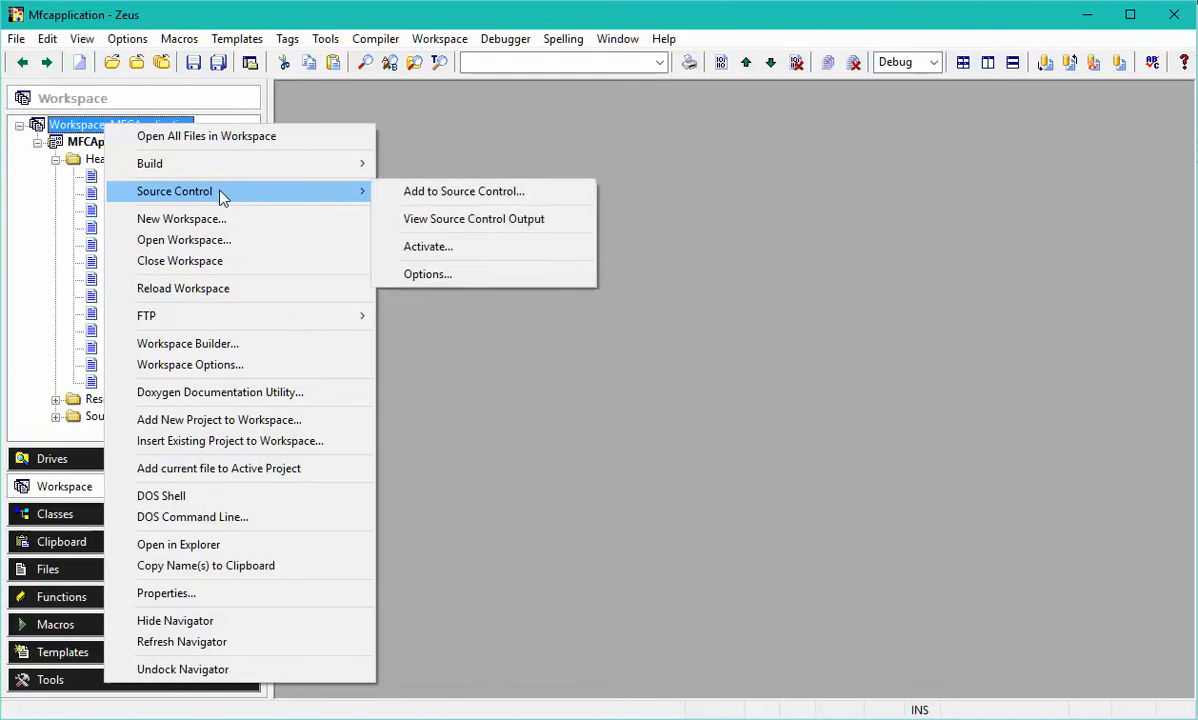
click(534, 203)
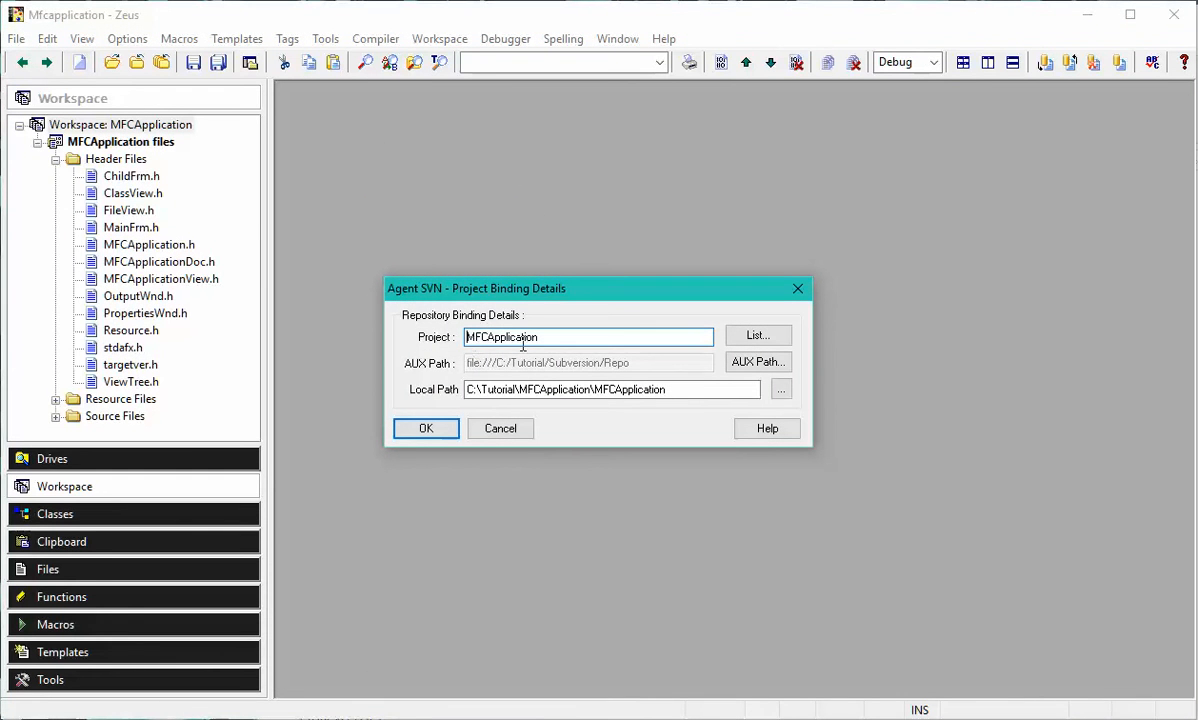
drag(550, 337, 385, 343)
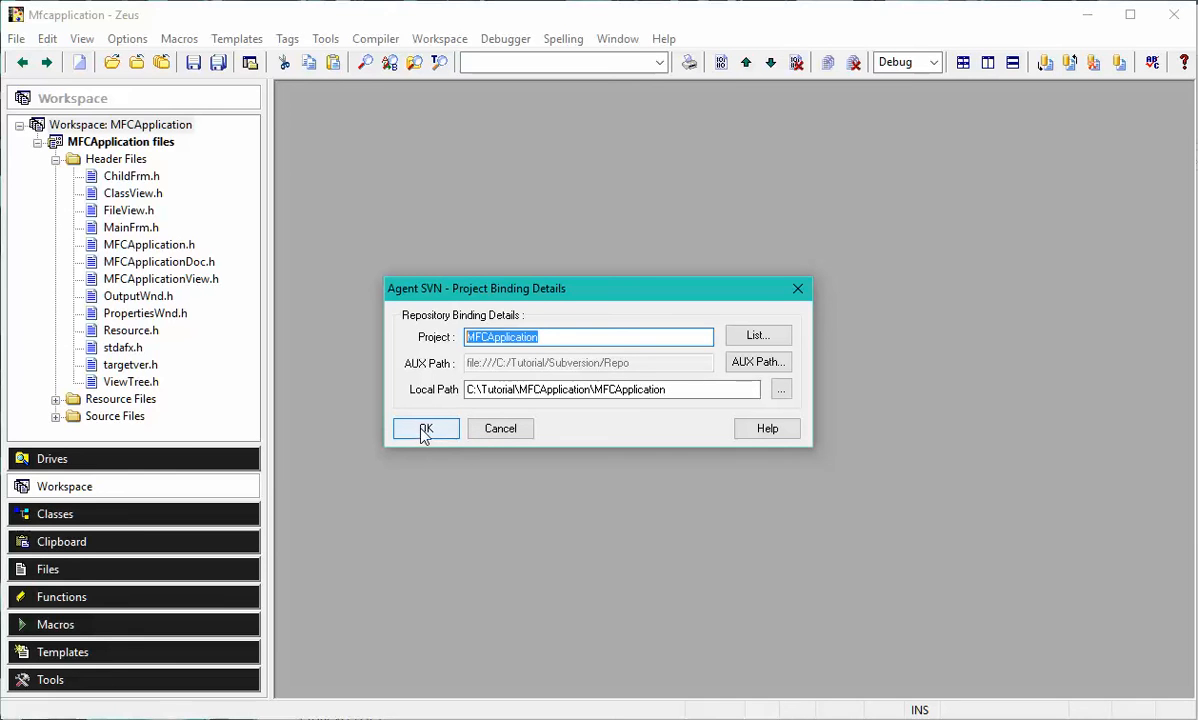
drag(703, 390, 428, 392)
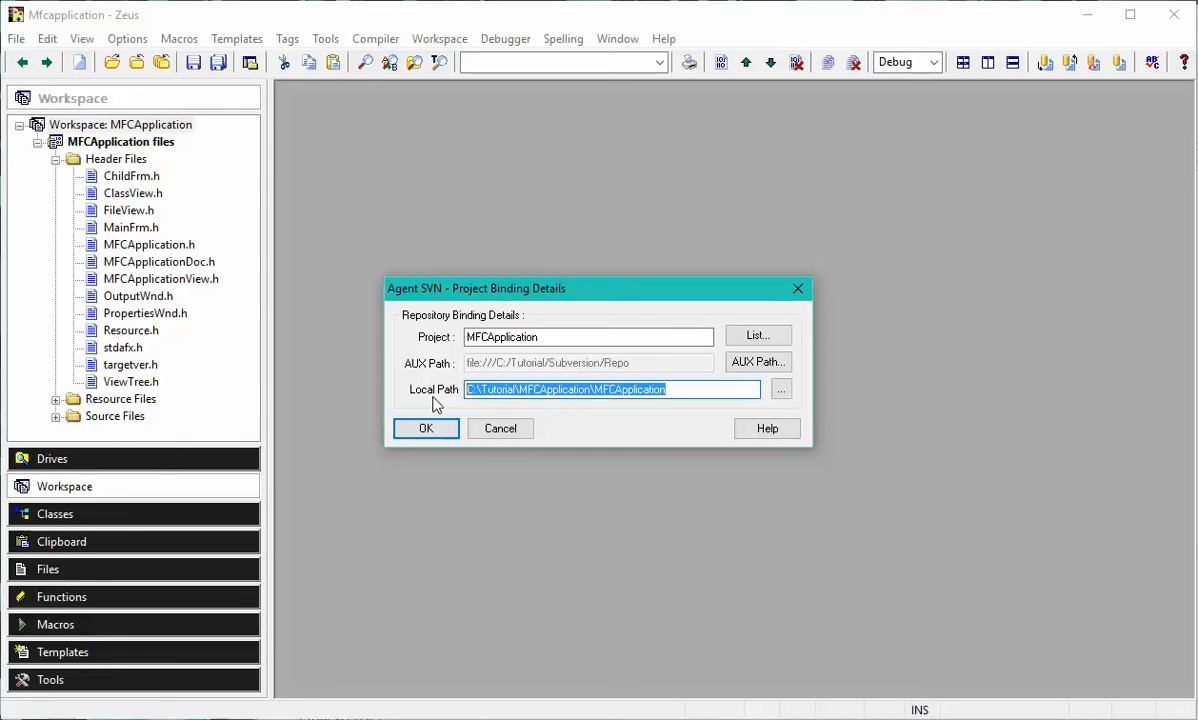
click(703, 395)
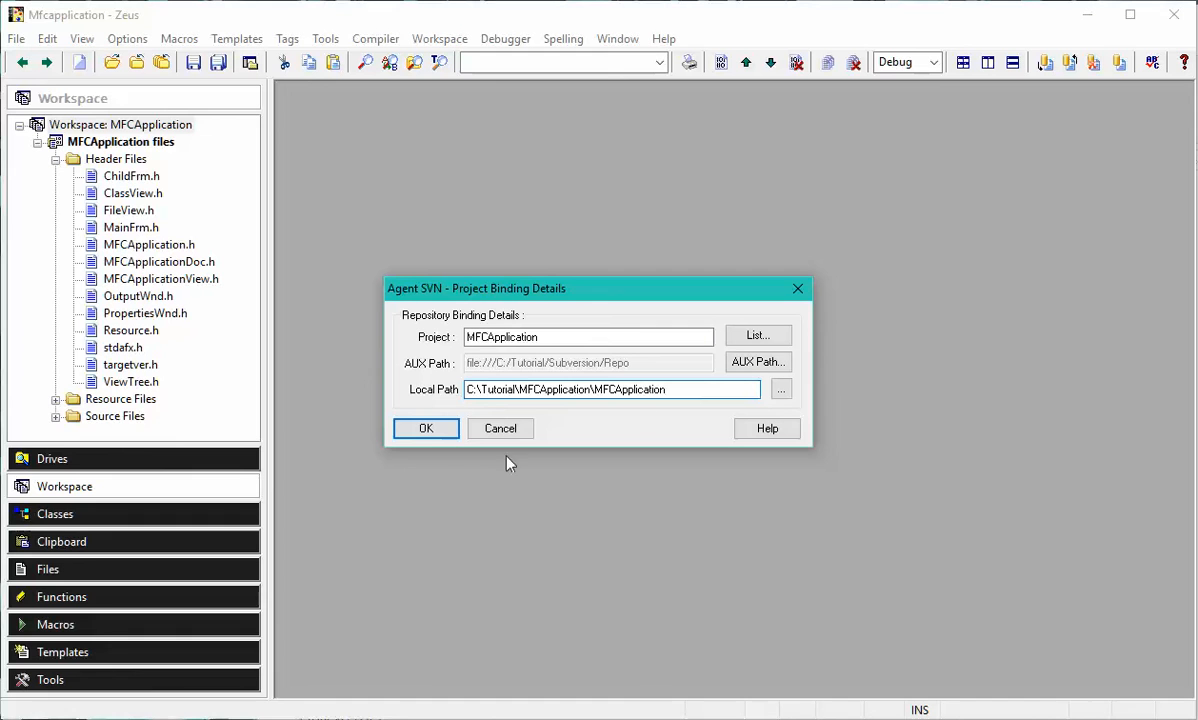
click(427, 429)
click(423, 437)
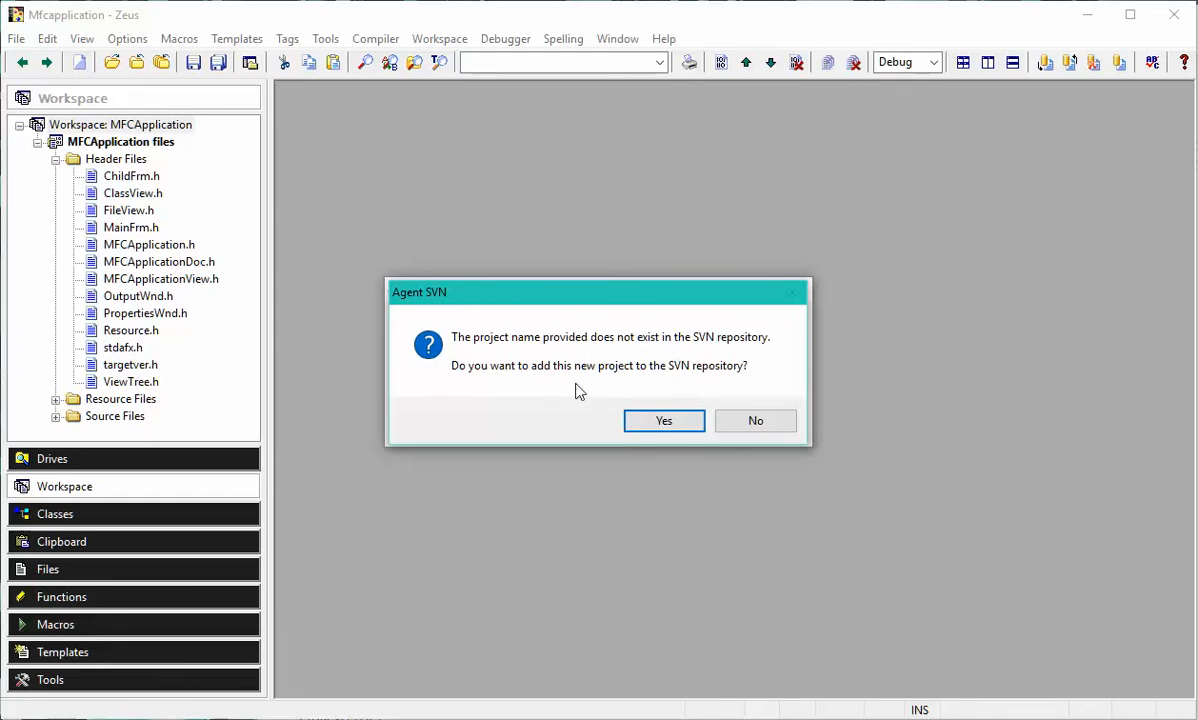
Agree to add the new project to the SVN repository and submit its files with the comment "This is our first check in.".
click(666, 421)
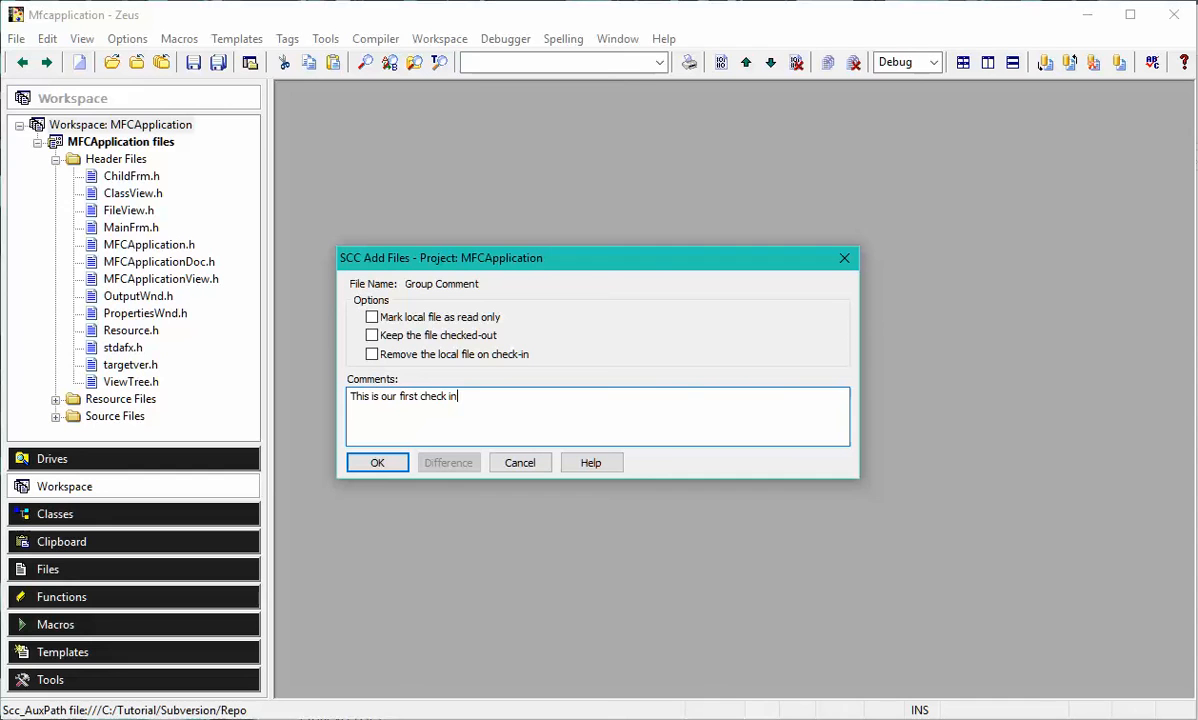
text(.)
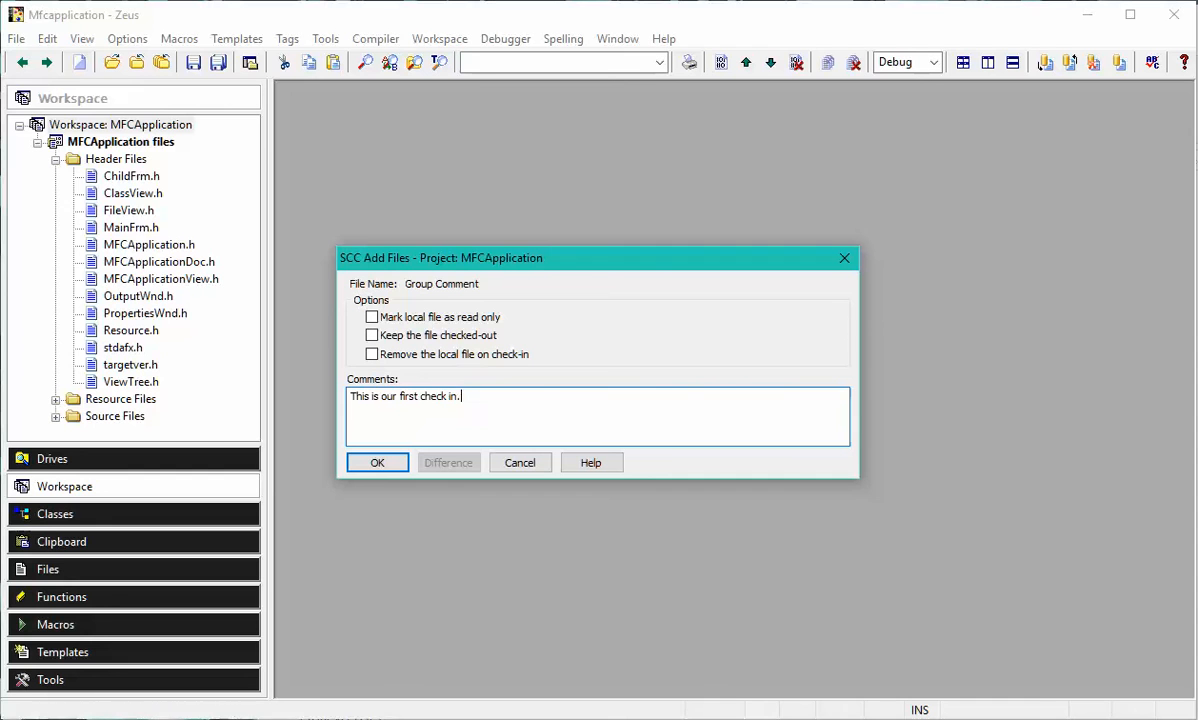
click(385, 467)
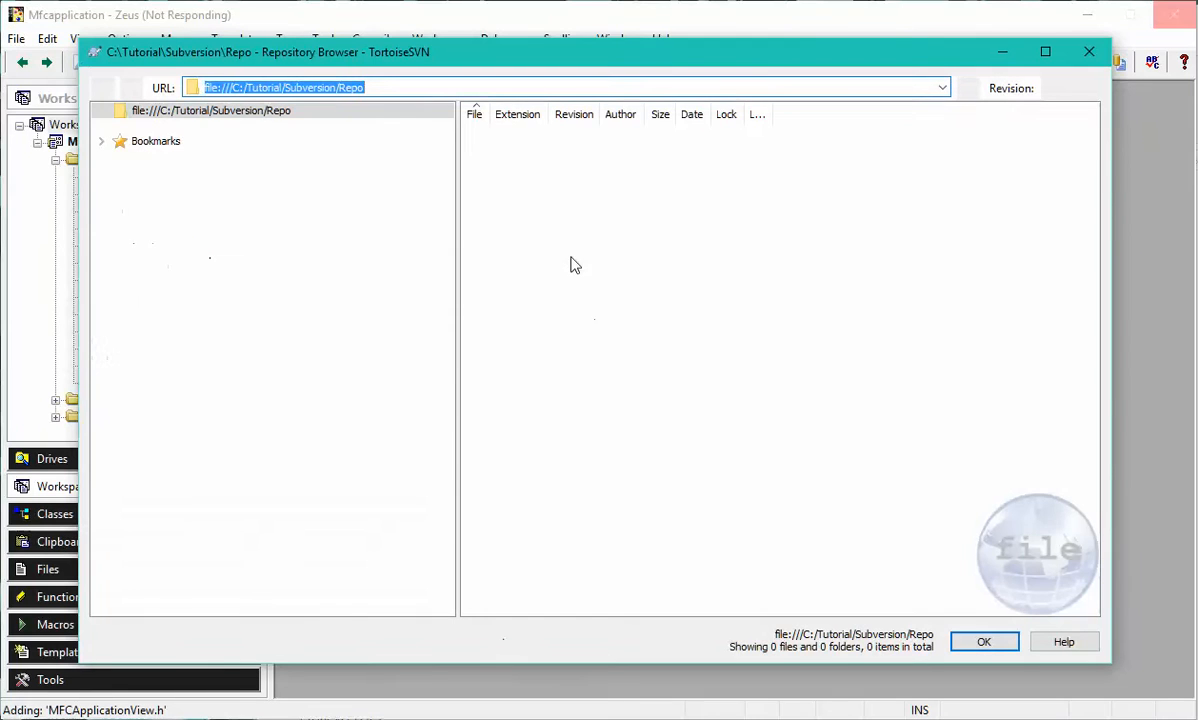
Switch to the TortoiseSVN Repository Browser, reload the repository and examine the contents of the MFCApplication and trunk folders.
click(534, 88)
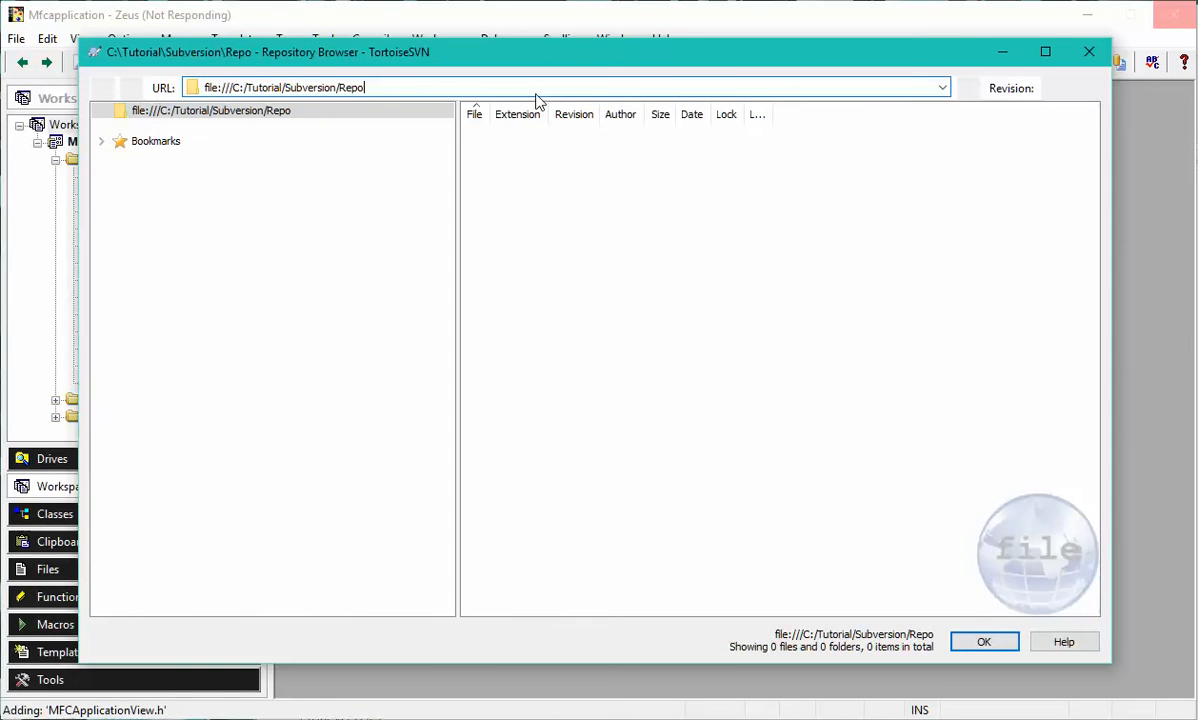
click(215, 132)
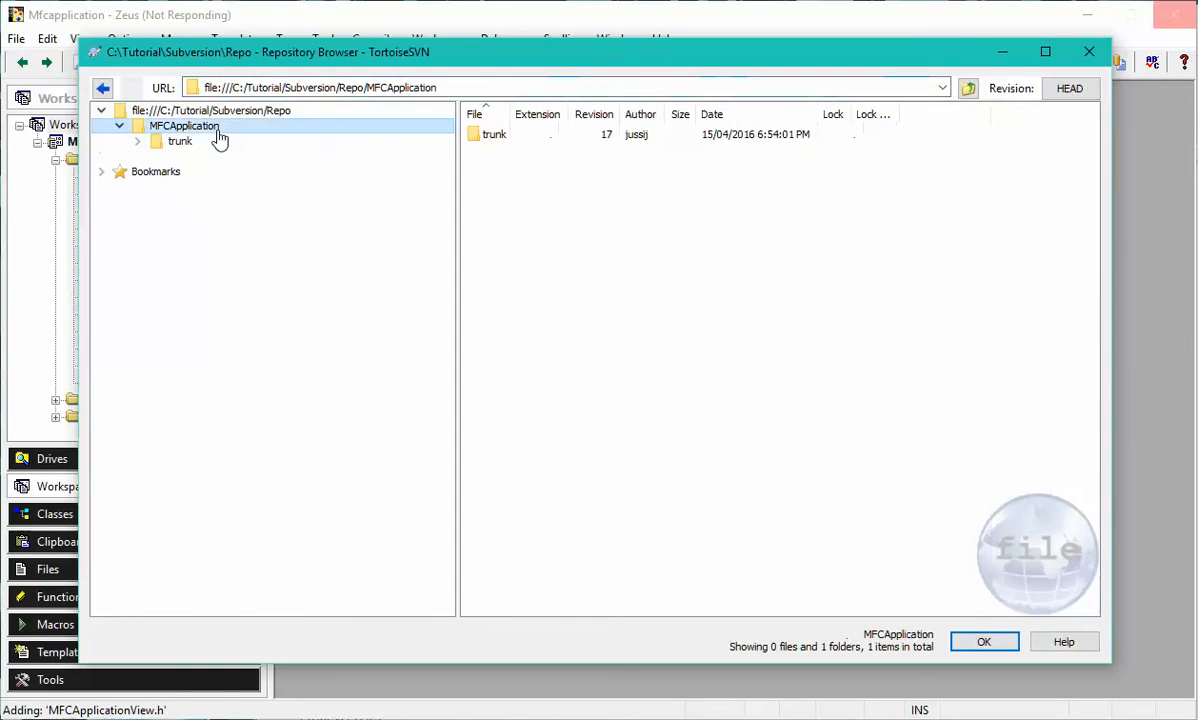
click(186, 143)
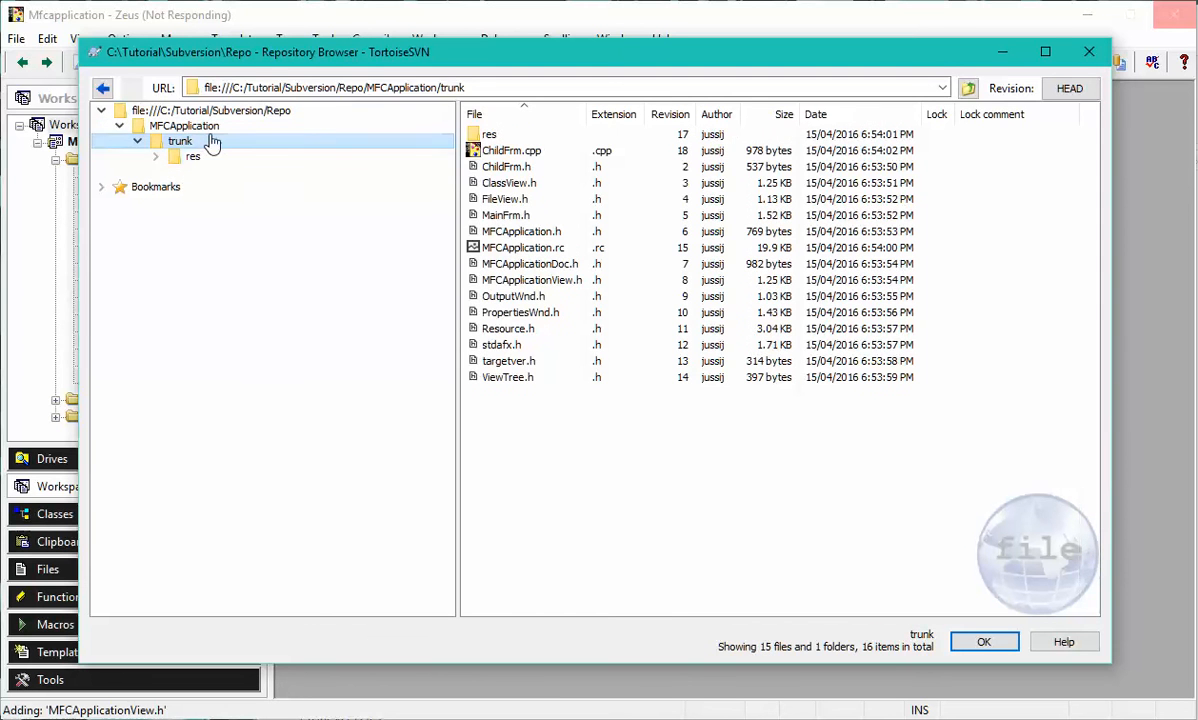
click(234, 130)
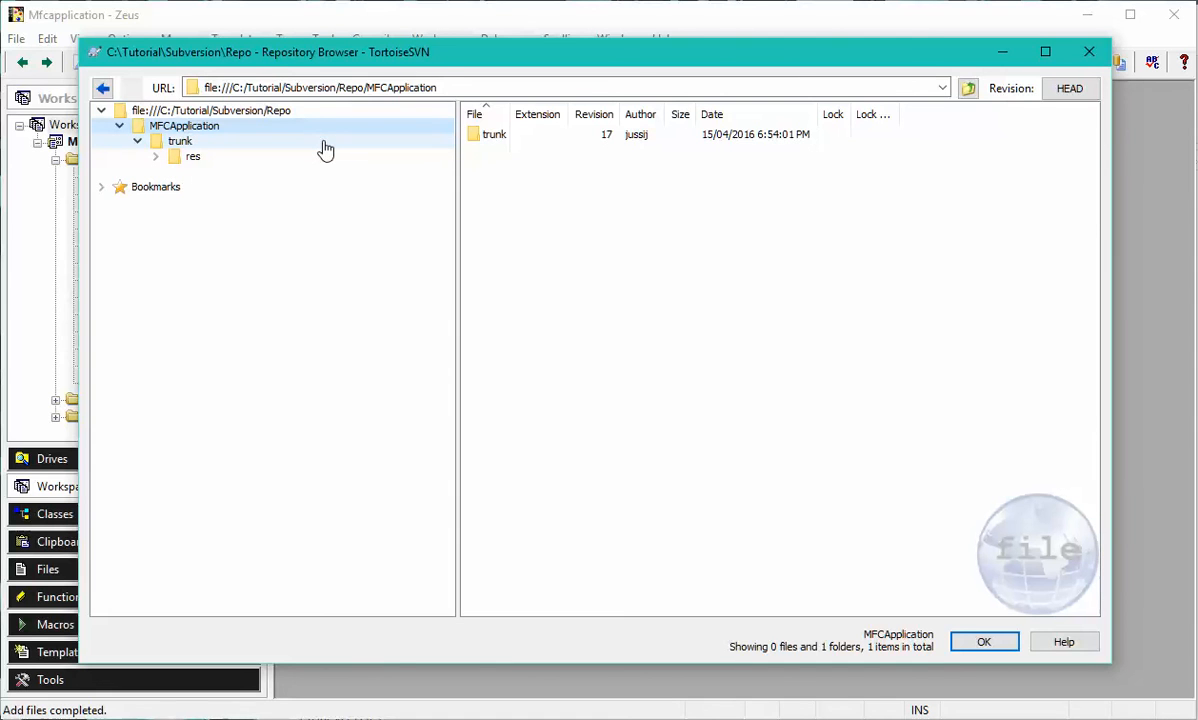
Reload the trunk folder in the Repository Browser, examine its checked-in files and return to Zeus.
click(210, 148)
click(495, 88)
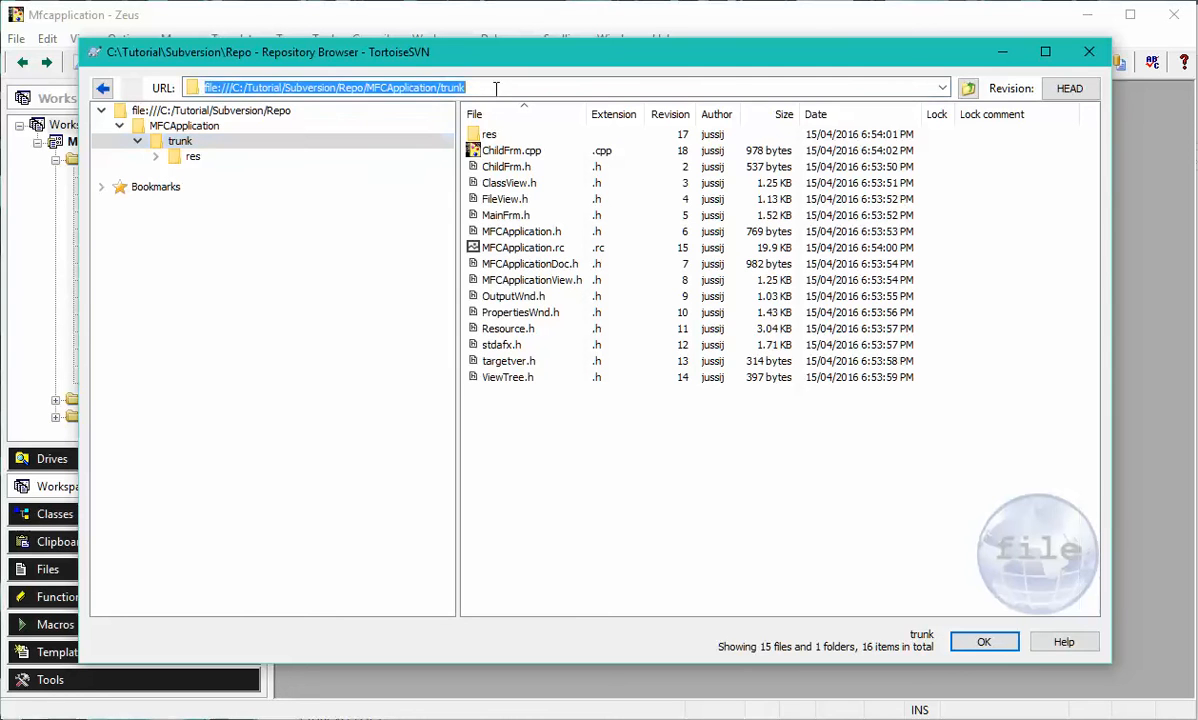
key(F5)
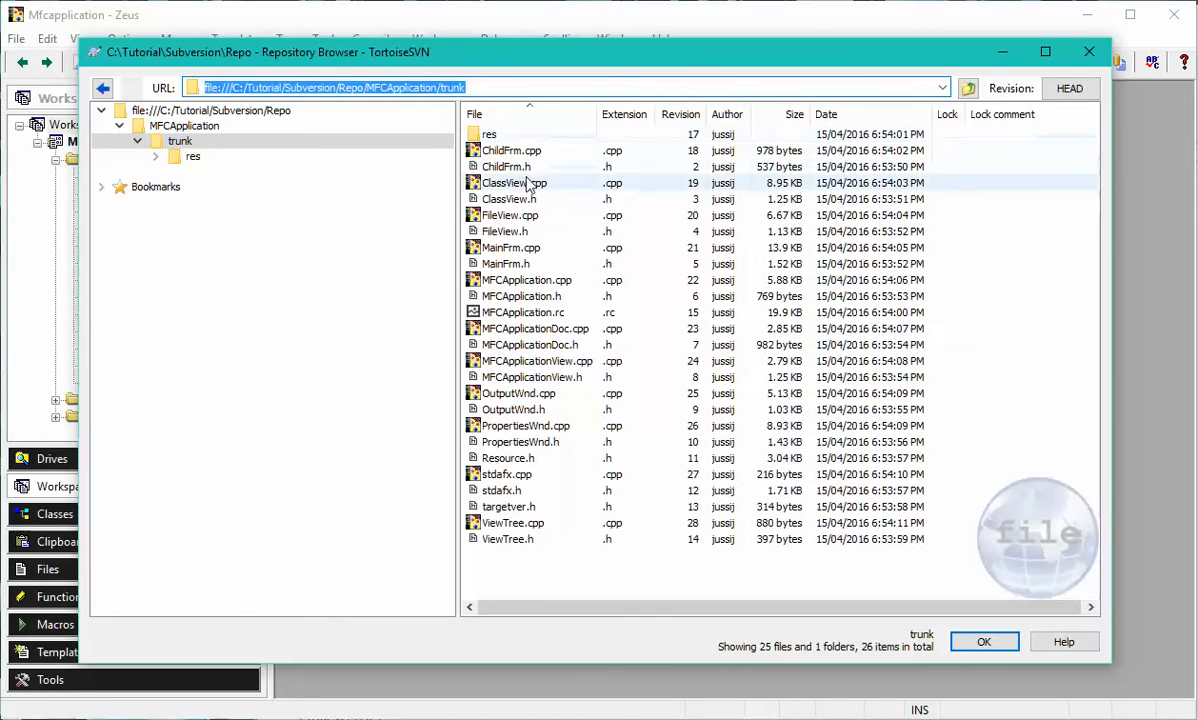
click(1003, 60)
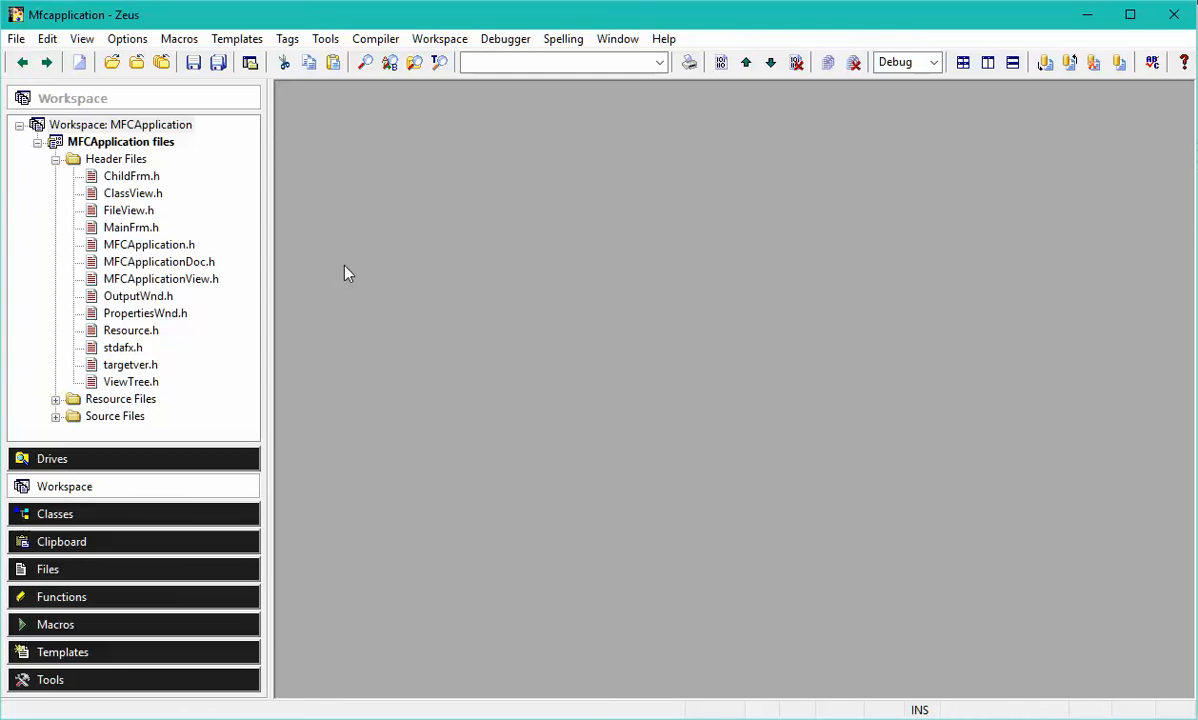
Show the source control history of ChildFrm.h, examine its check-in entry and close the history.
right_click(145, 180)
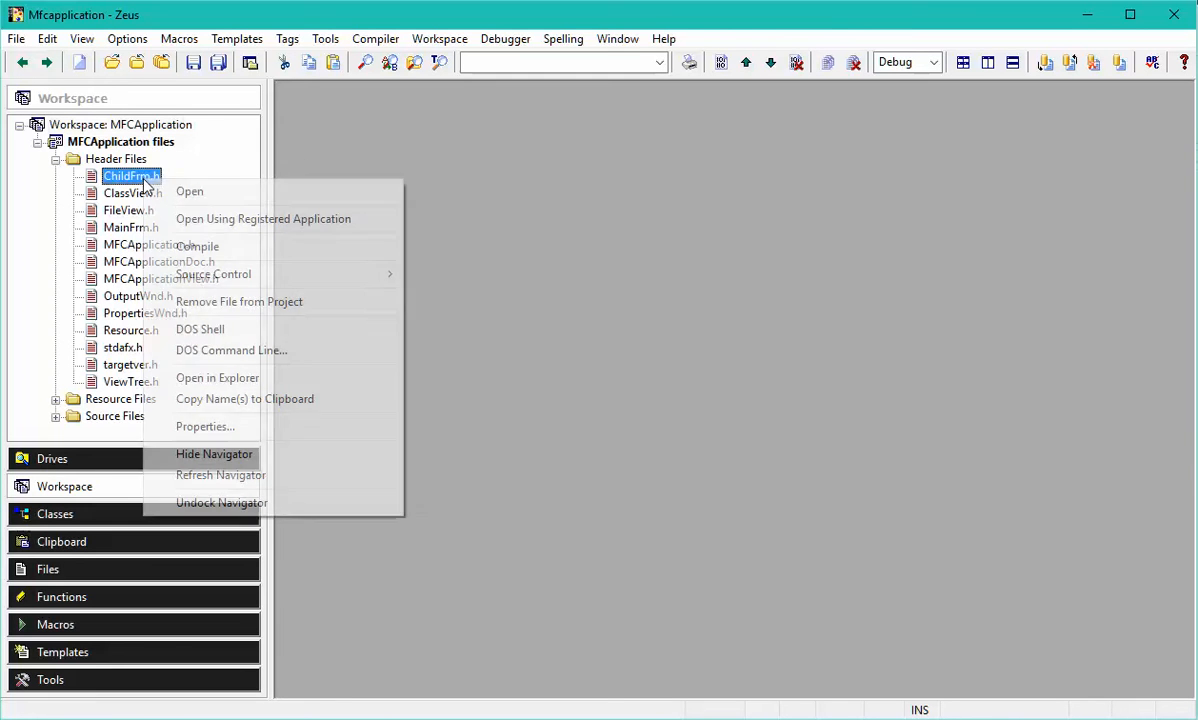
mouse_move(248, 280)
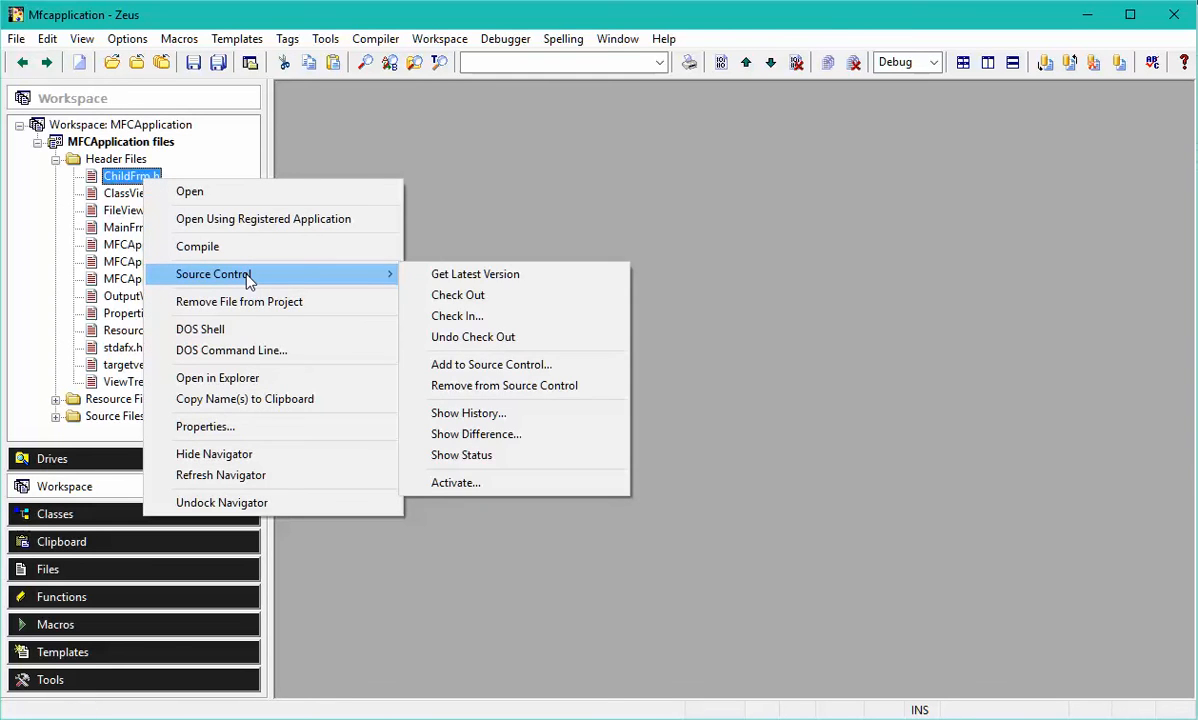
click(498, 418)
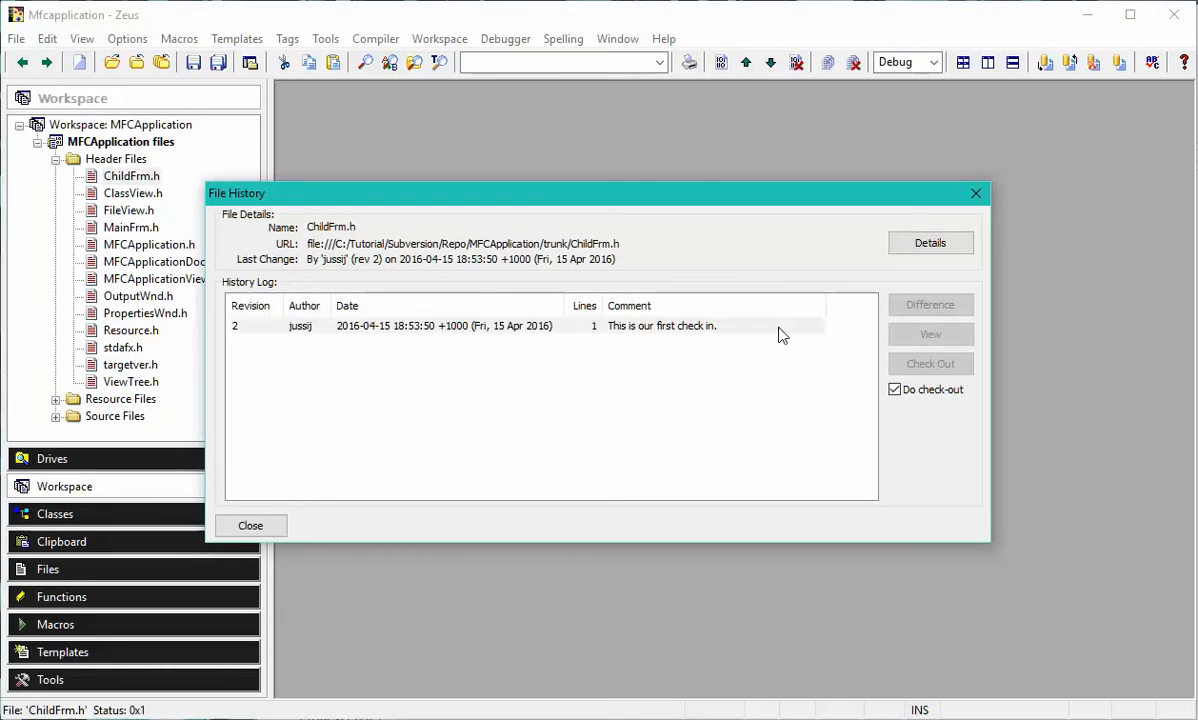
click(778, 330)
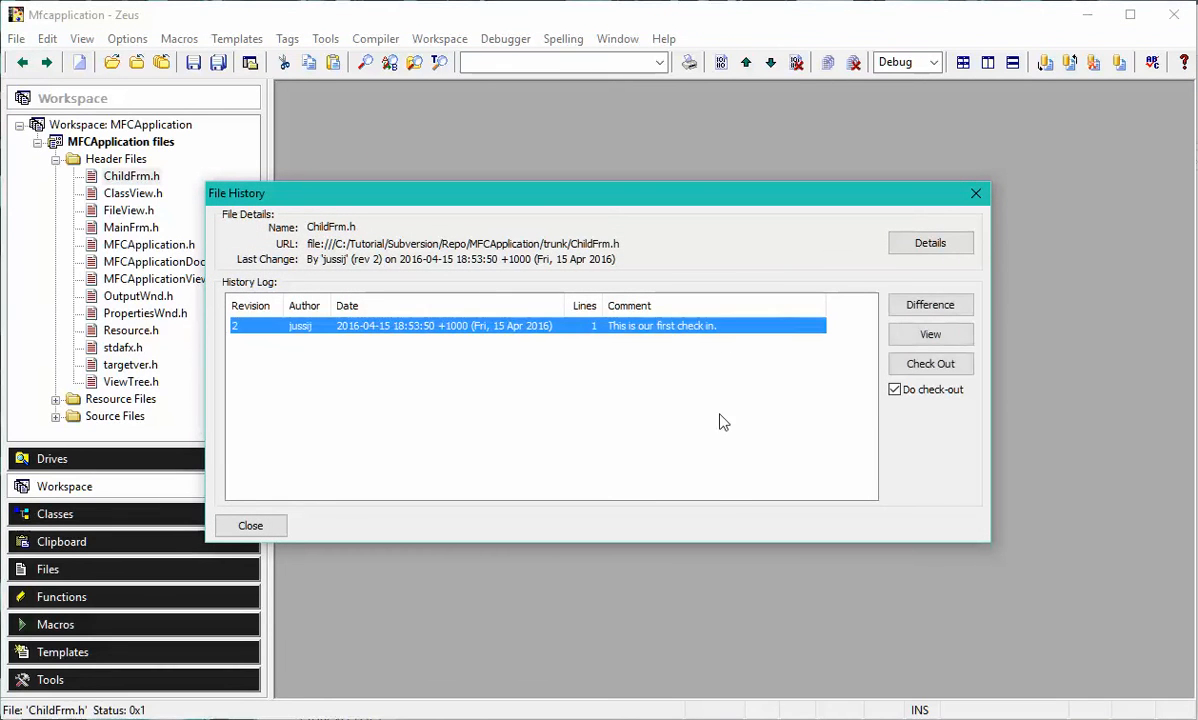
click(975, 194)
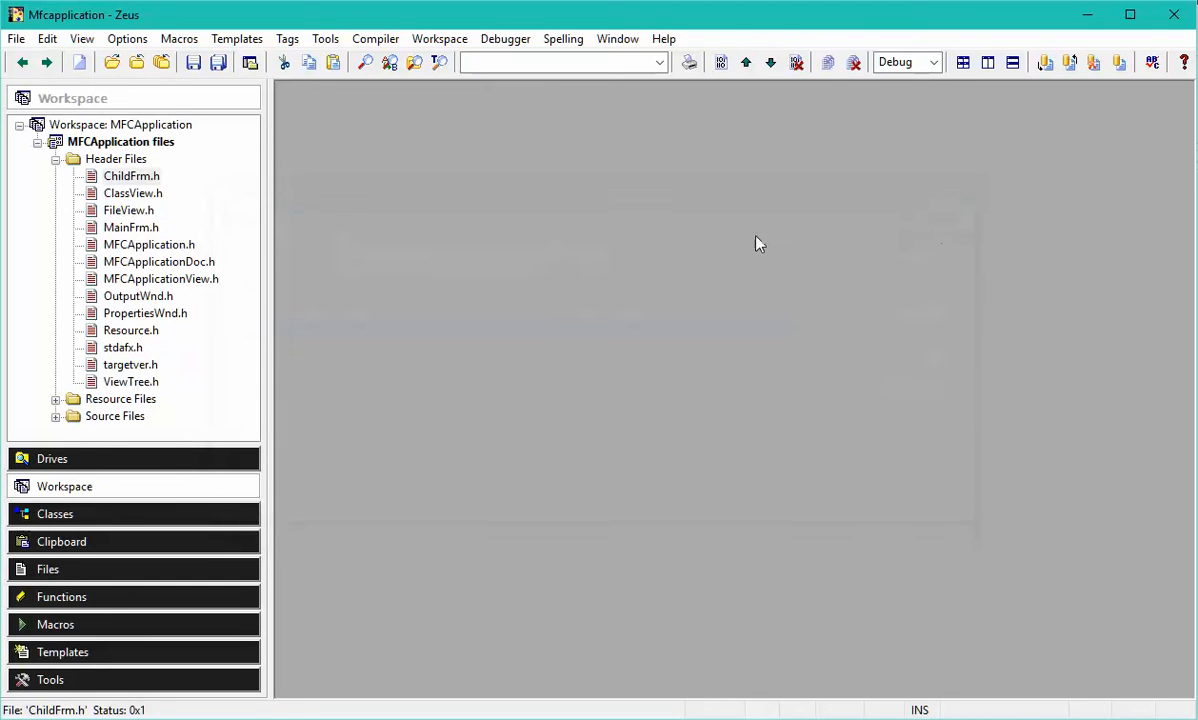
Open ChildFrm.h, insert the comment line "// this is some change" below public: in the Attributes section and save the file.
double_click(141, 181)
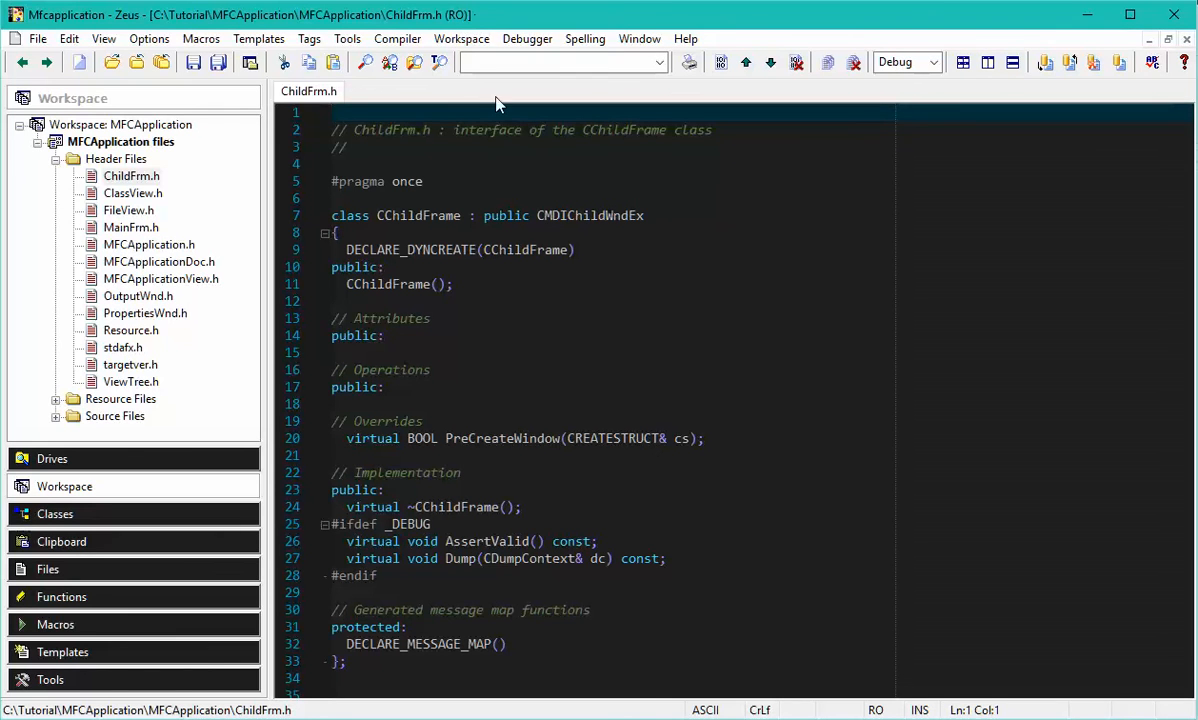
click(555, 334)
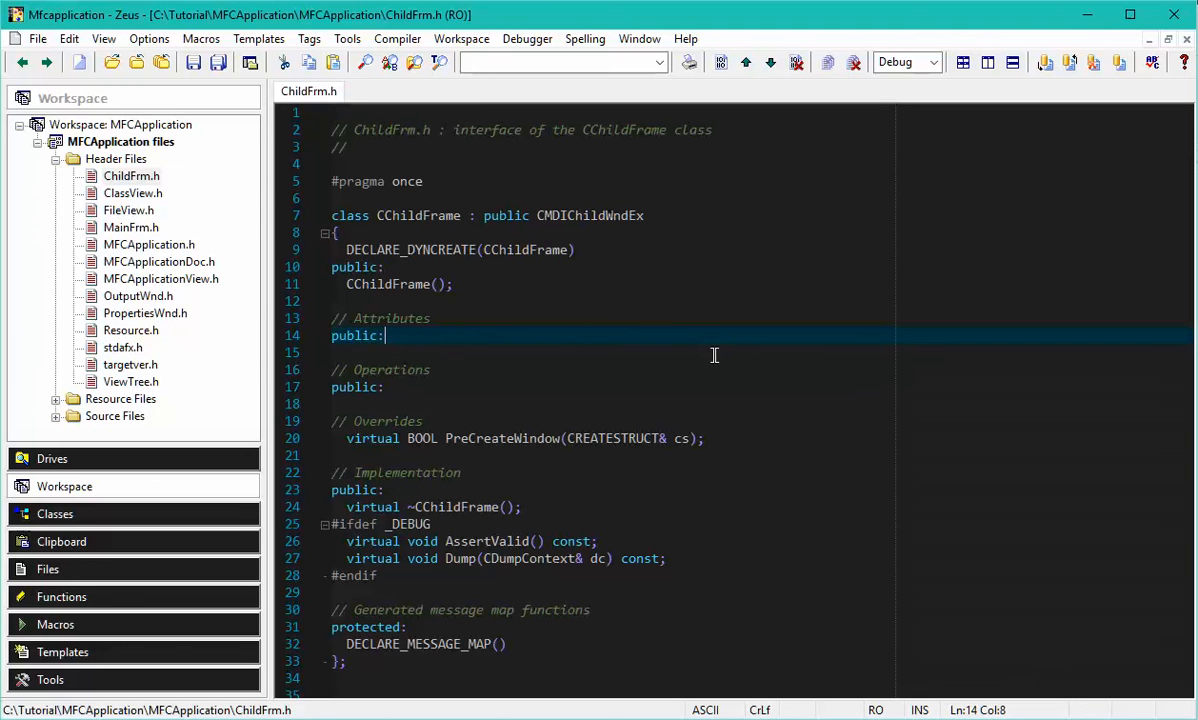
key(Return)
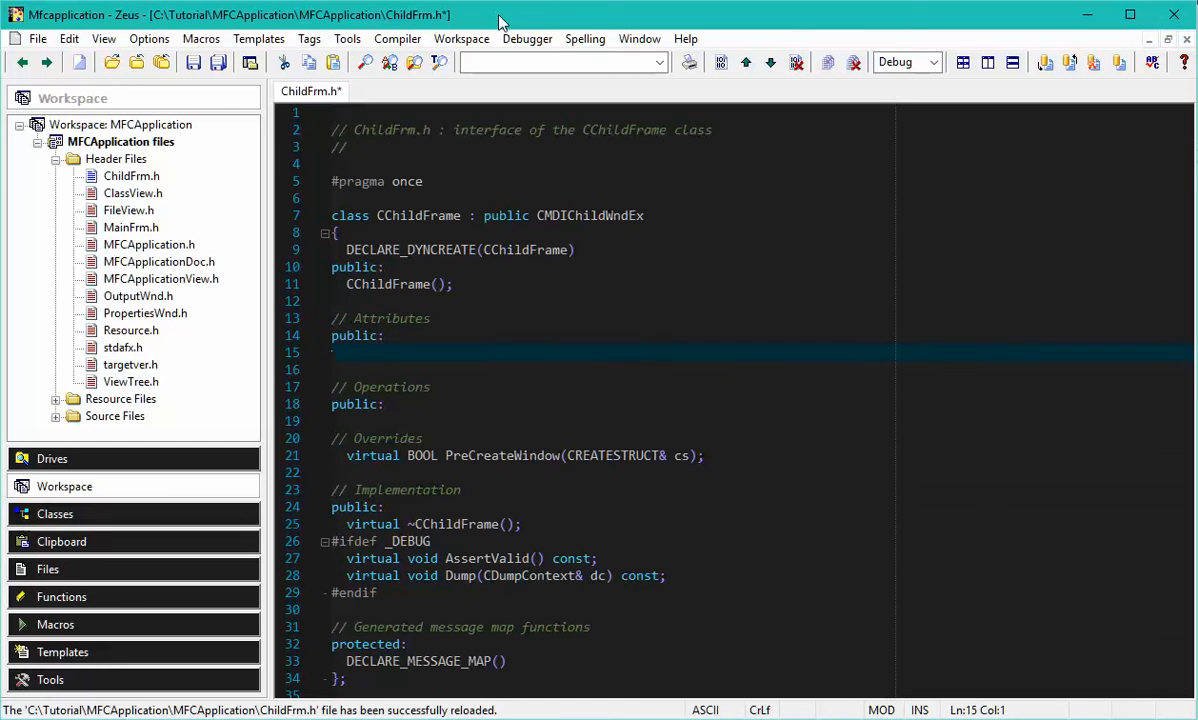
text(// this is some change)
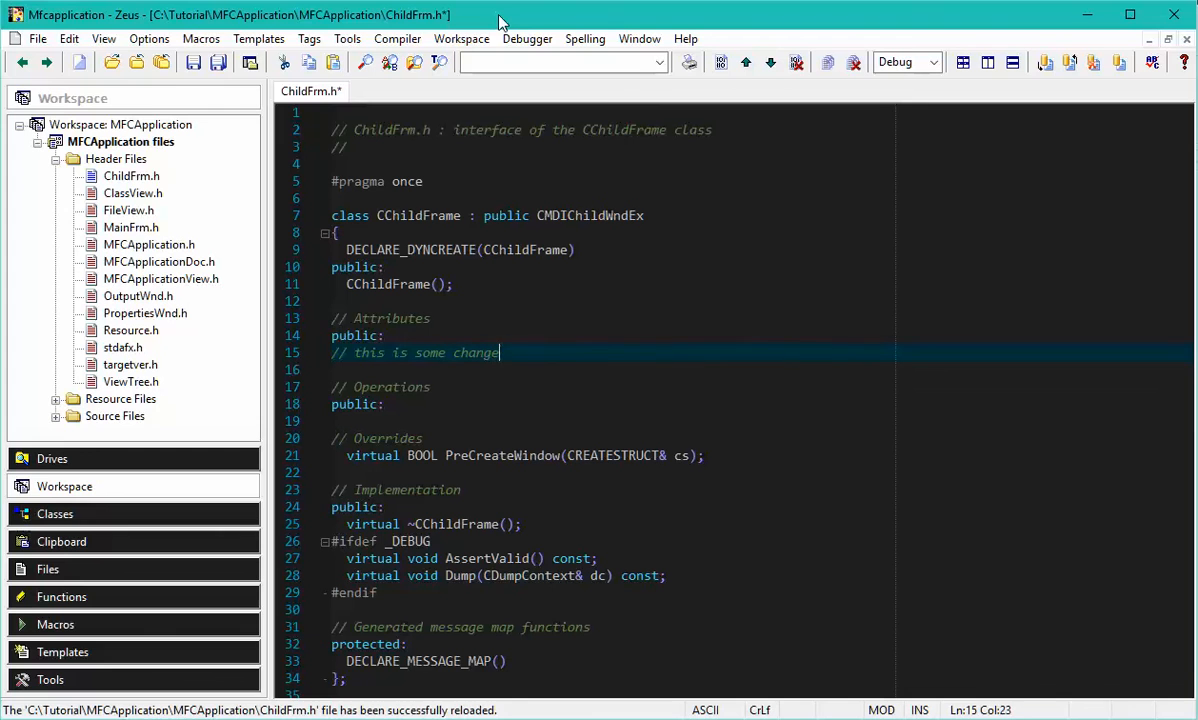
key(ctrl+s)
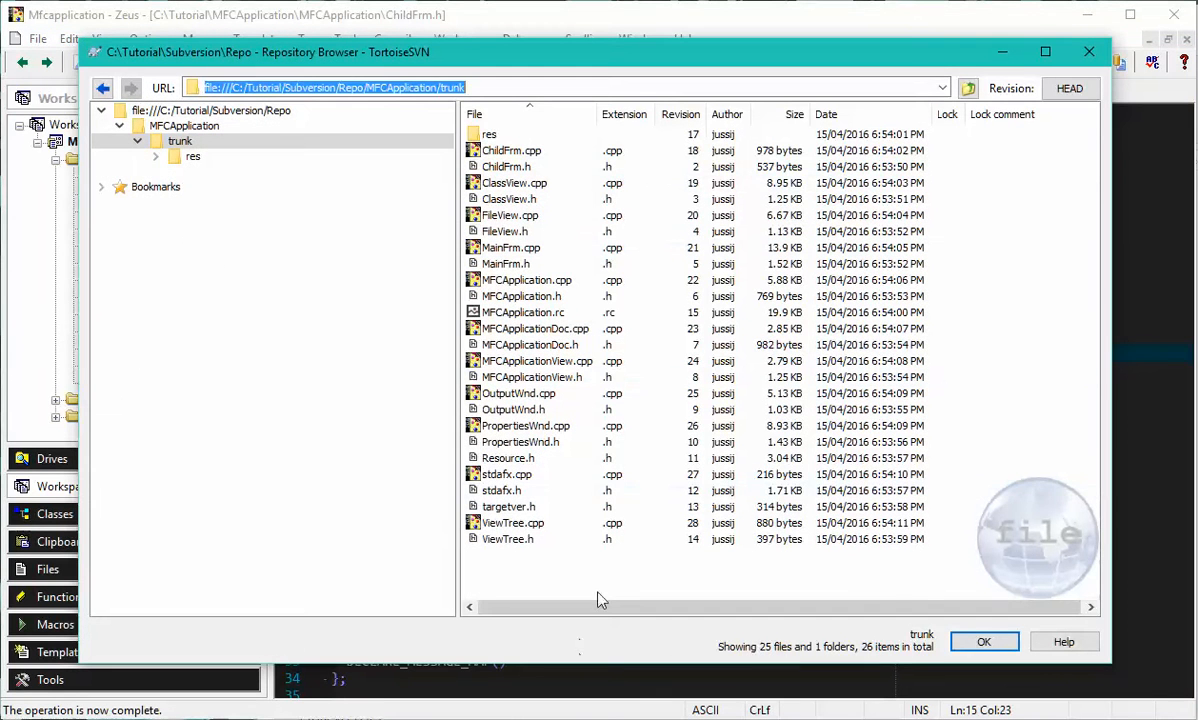
Reload the trunk folder in the TortoiseSVN Repository Browser, check the lock on ChildFrm.h and return to Zeus.
click(711, 90)
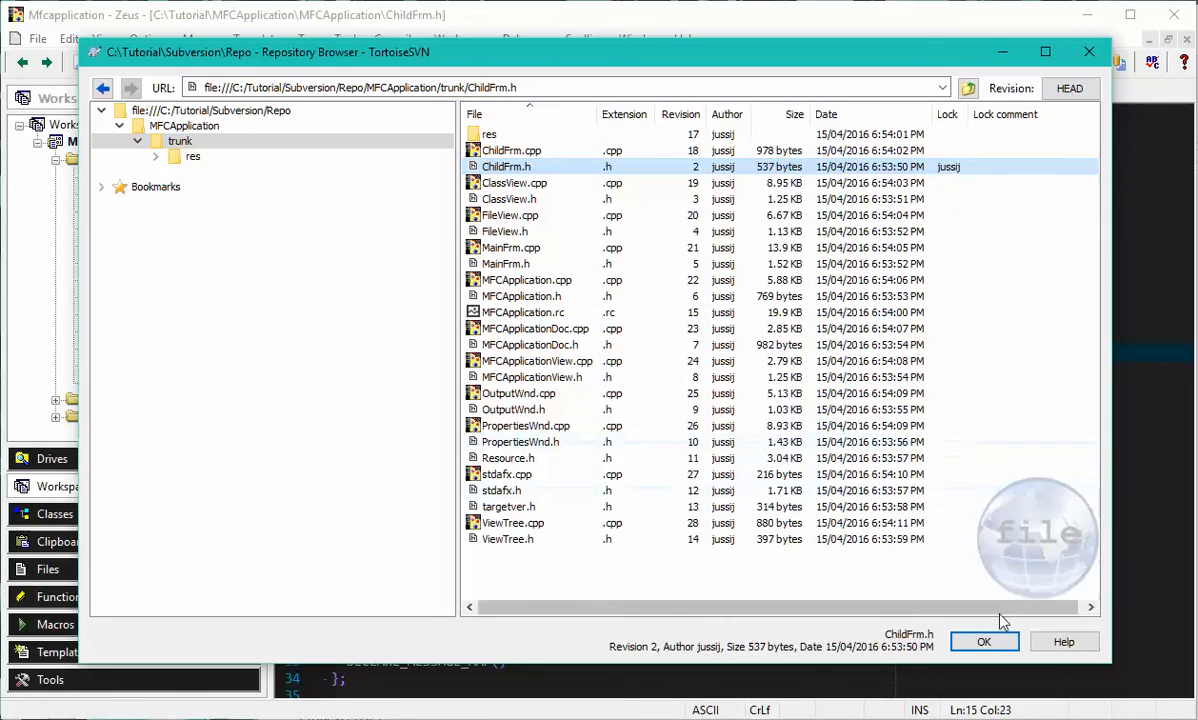
click(1149, 245)
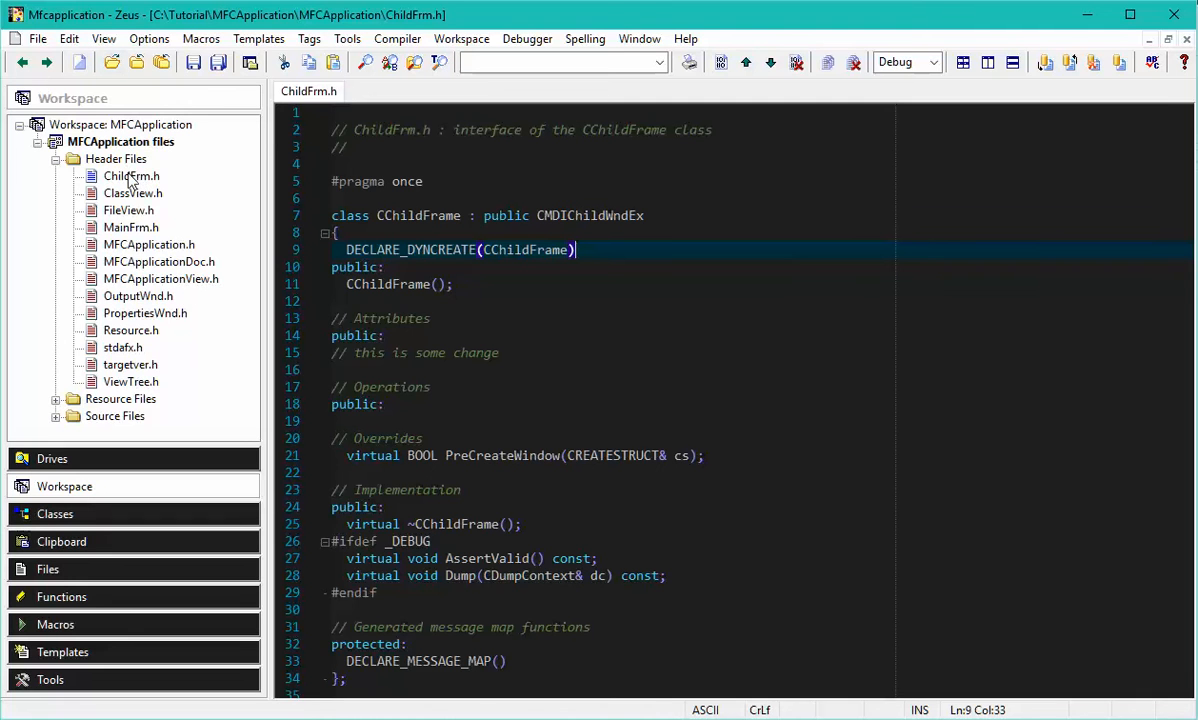
Show the source control difference for ChildFrm.h, examine the changed line in WinMerge and close the comparison.
right_click(130, 176)
mouse_move(280, 277)
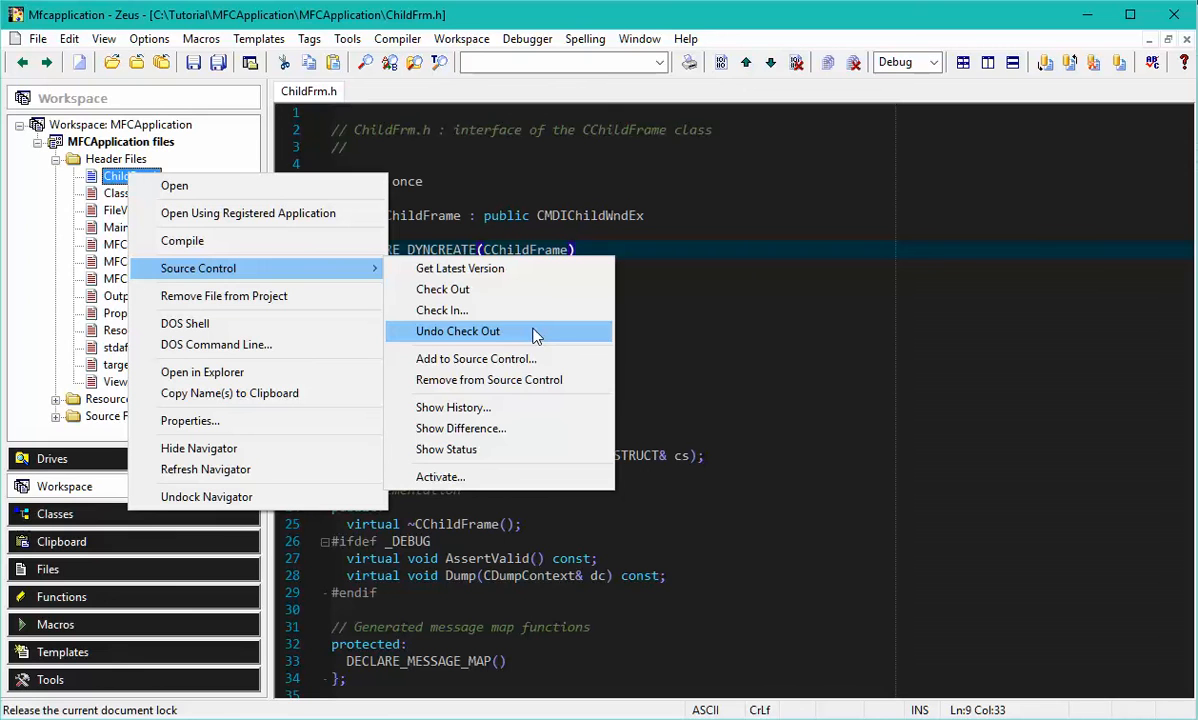
click(490, 428)
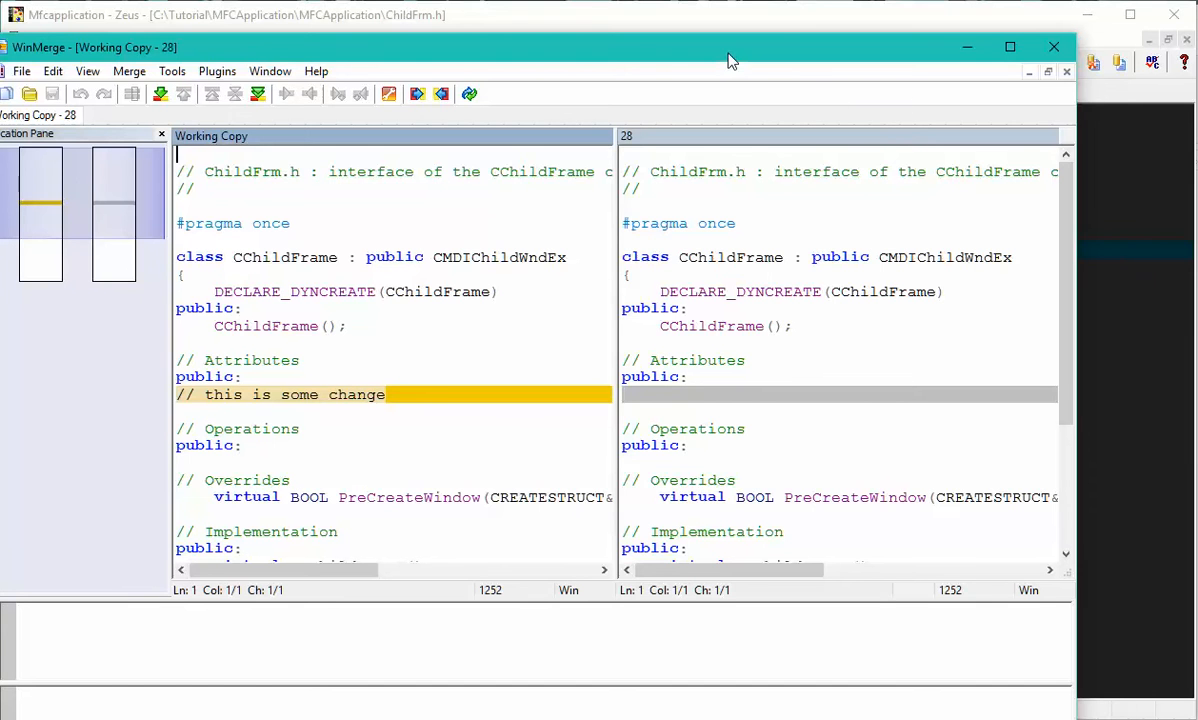
drag(688, 52, 734, 36)
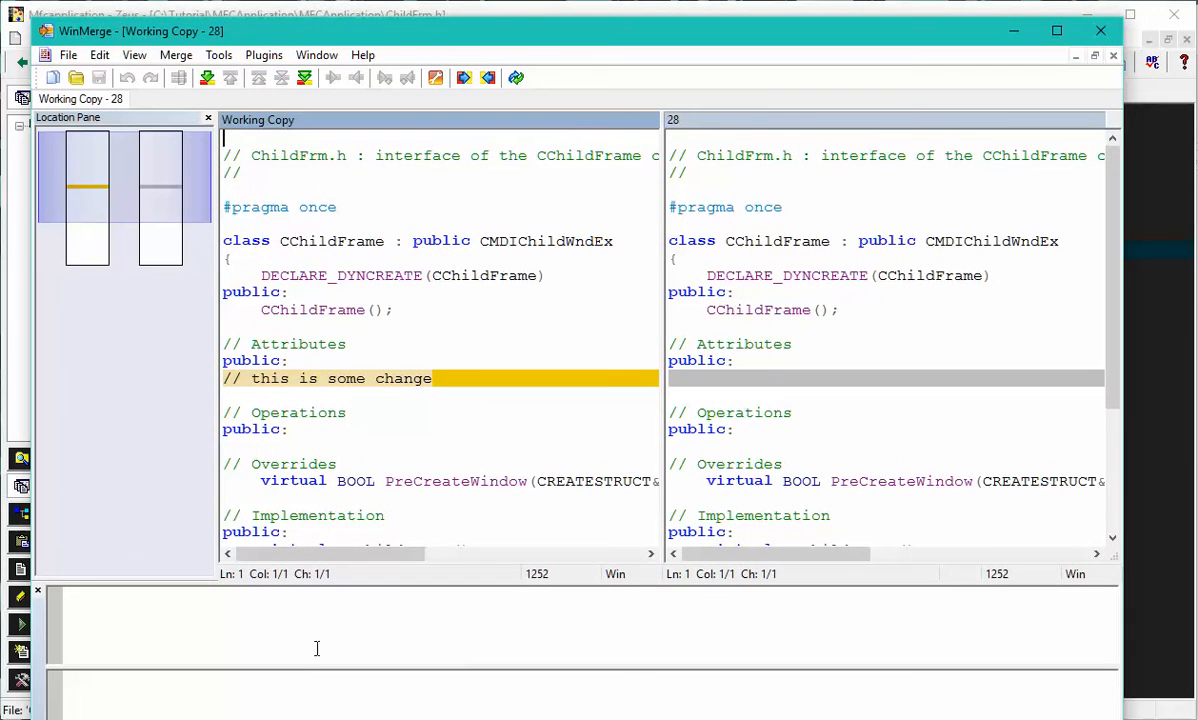
click(1096, 31)
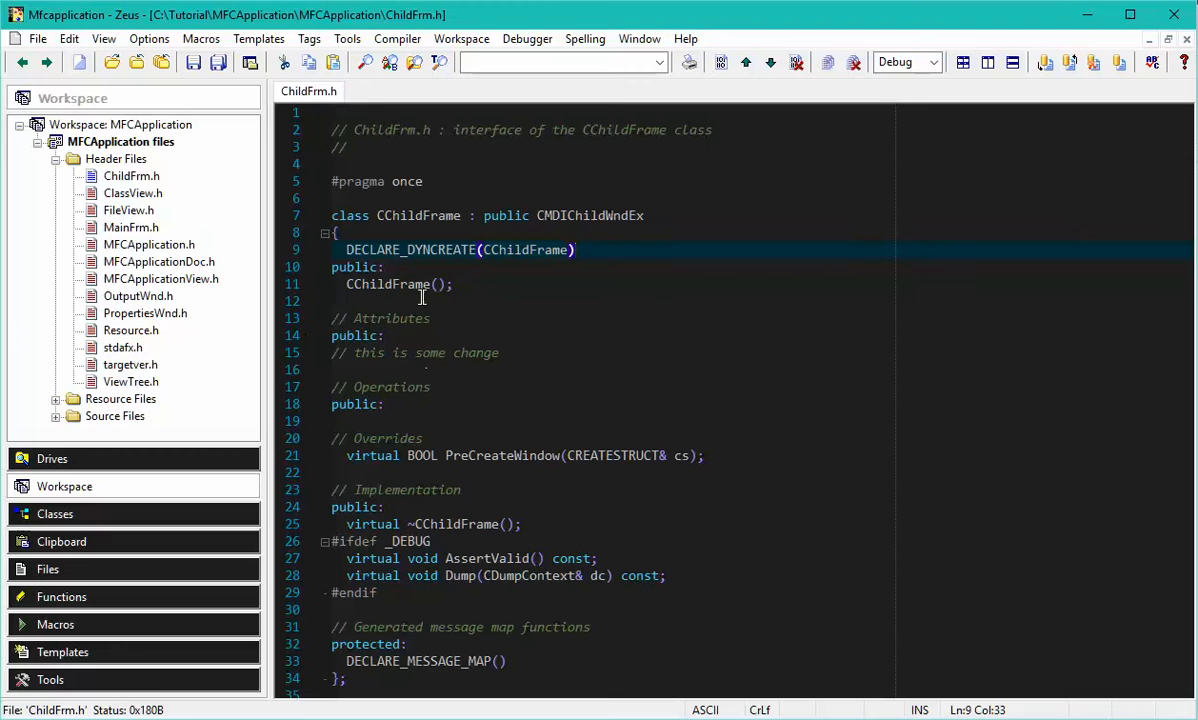
Check in ChildFrm.h to source control with the comment "This is our first change.".
right_click(118, 179)
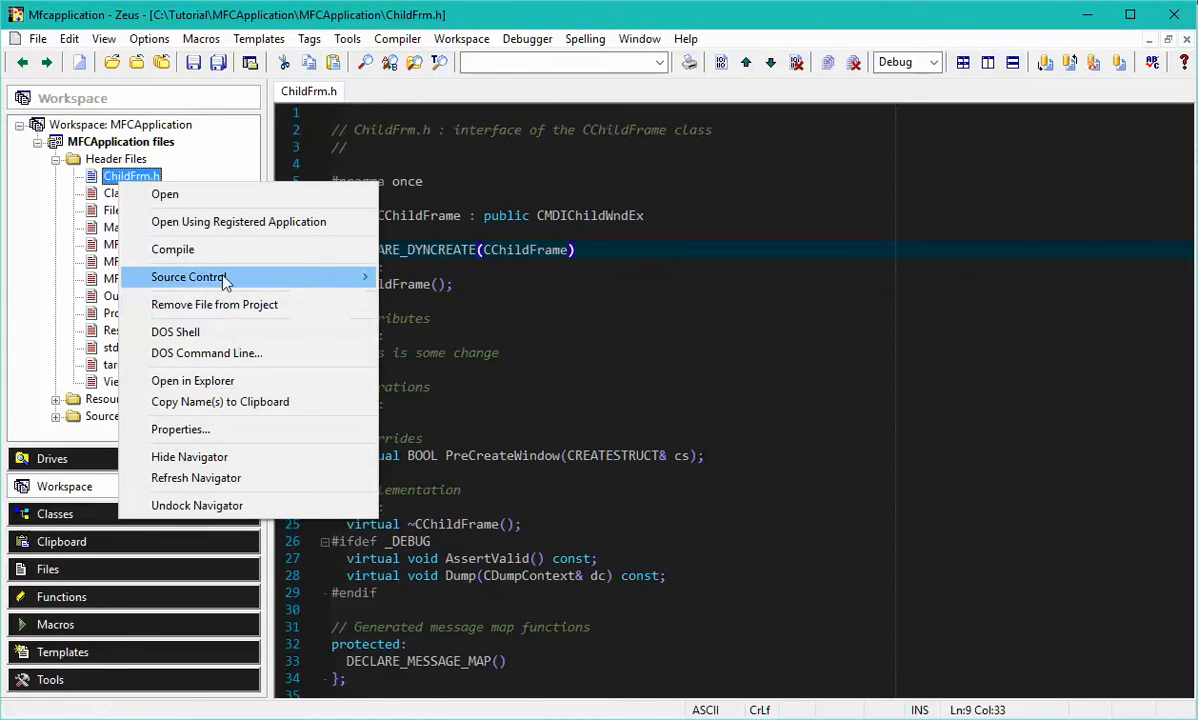
mouse_move(325, 278)
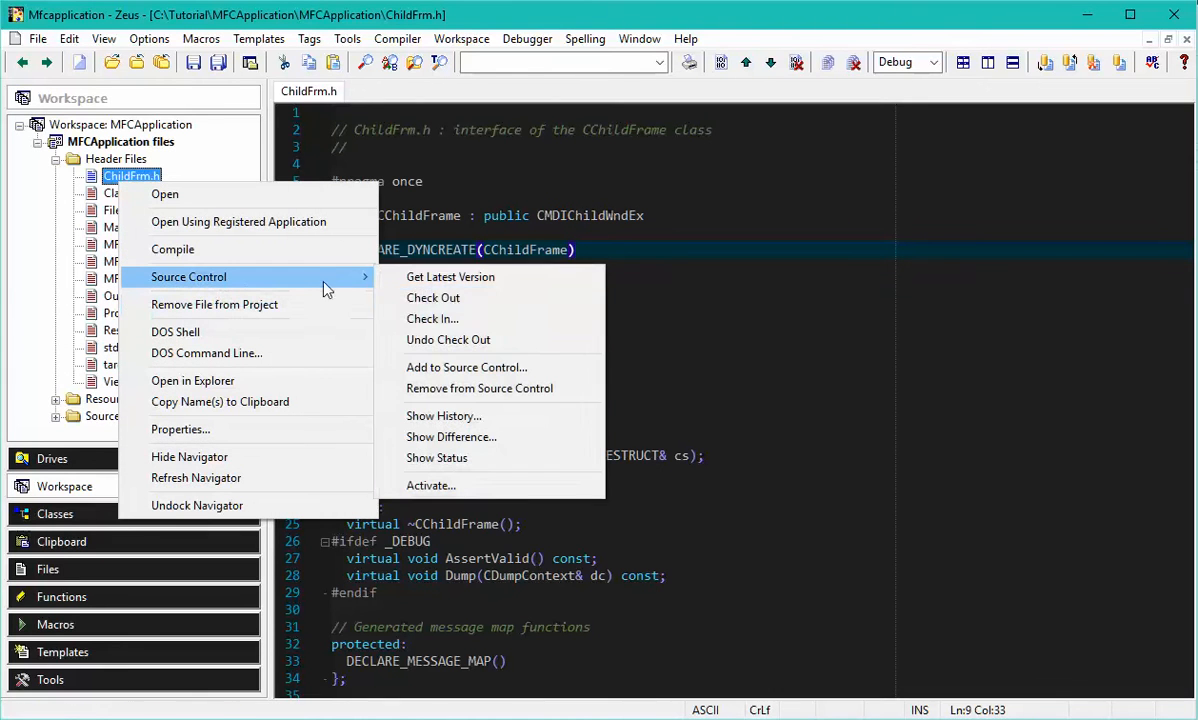
click(508, 320)
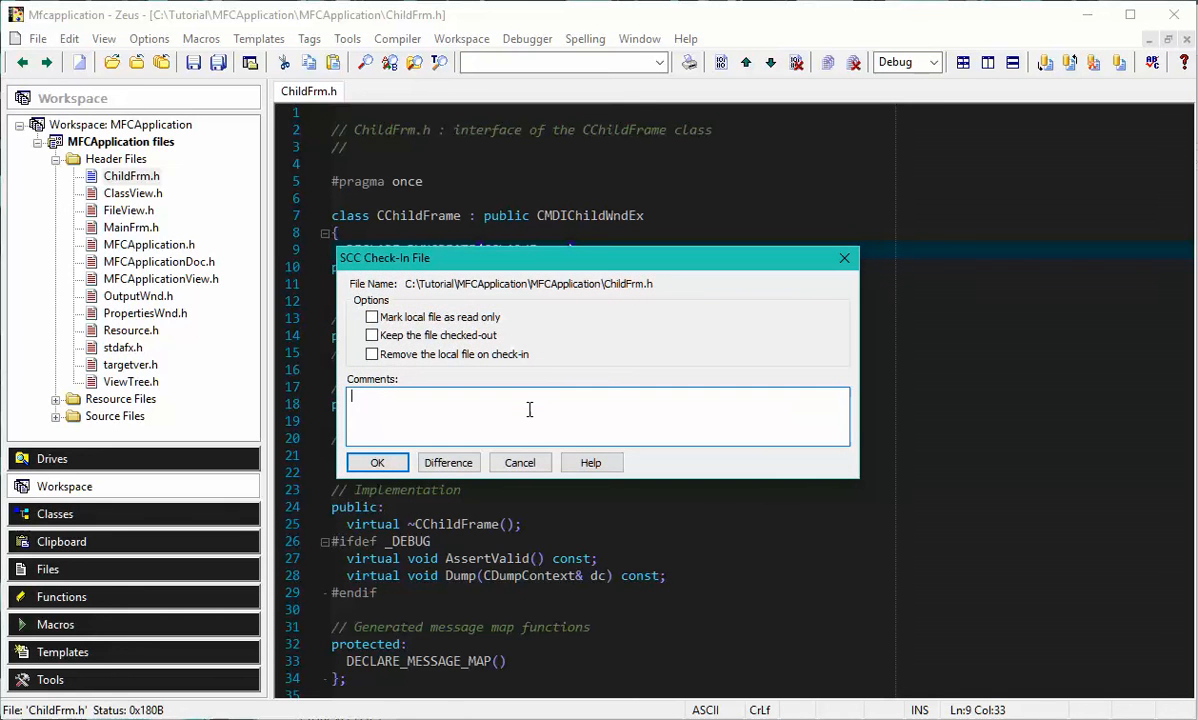
text(is is our first change.)
click(377, 462)
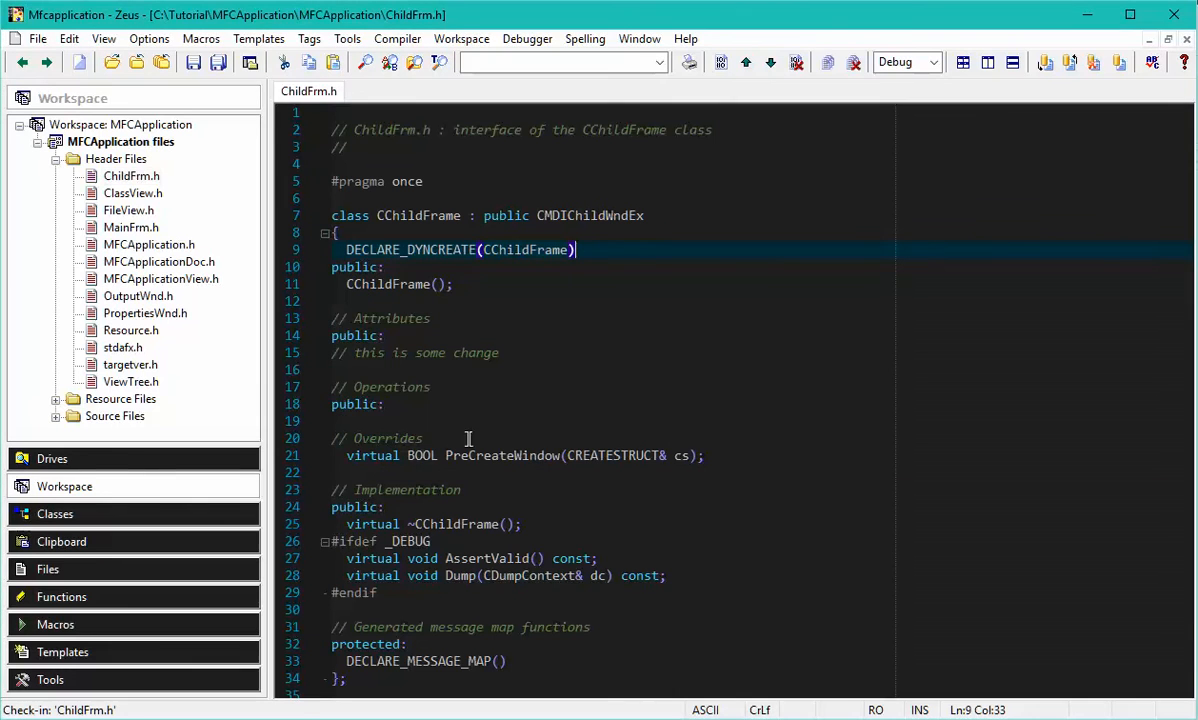
Switch to the TortoiseSVN Repository Browser, reload the trunk folder to check ChildFrm.h's revision and lock, and return to Zeus.
key(alt+Tab)
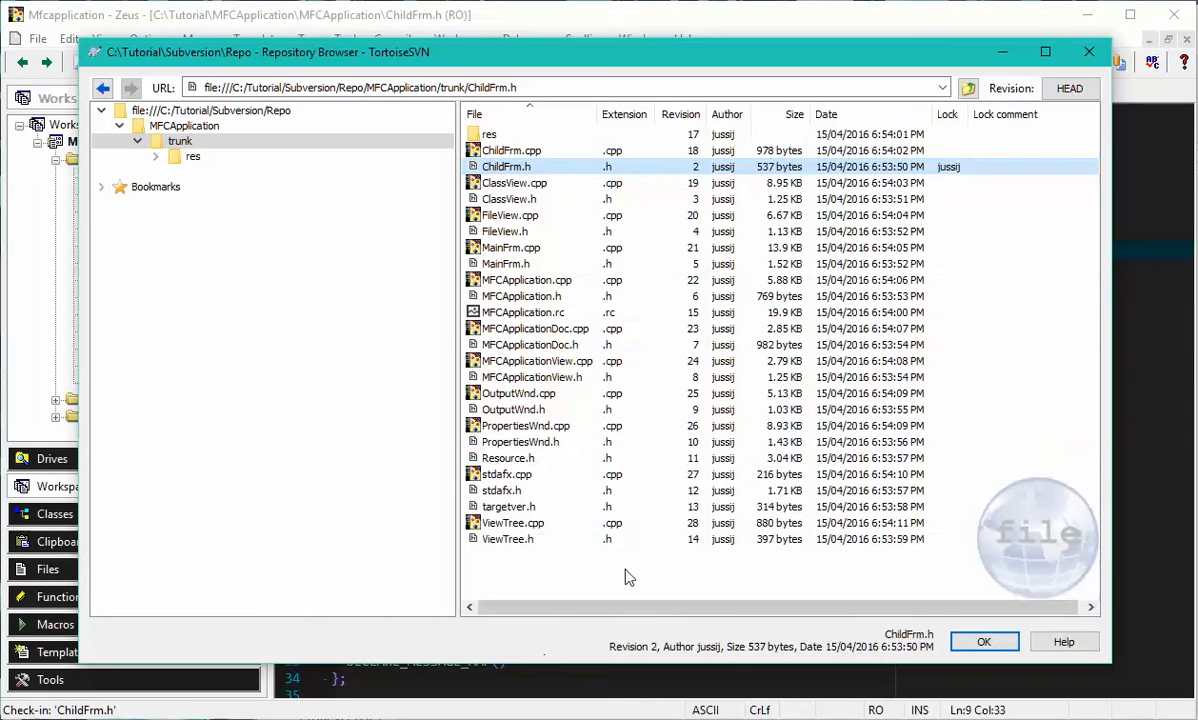
click(655, 87)
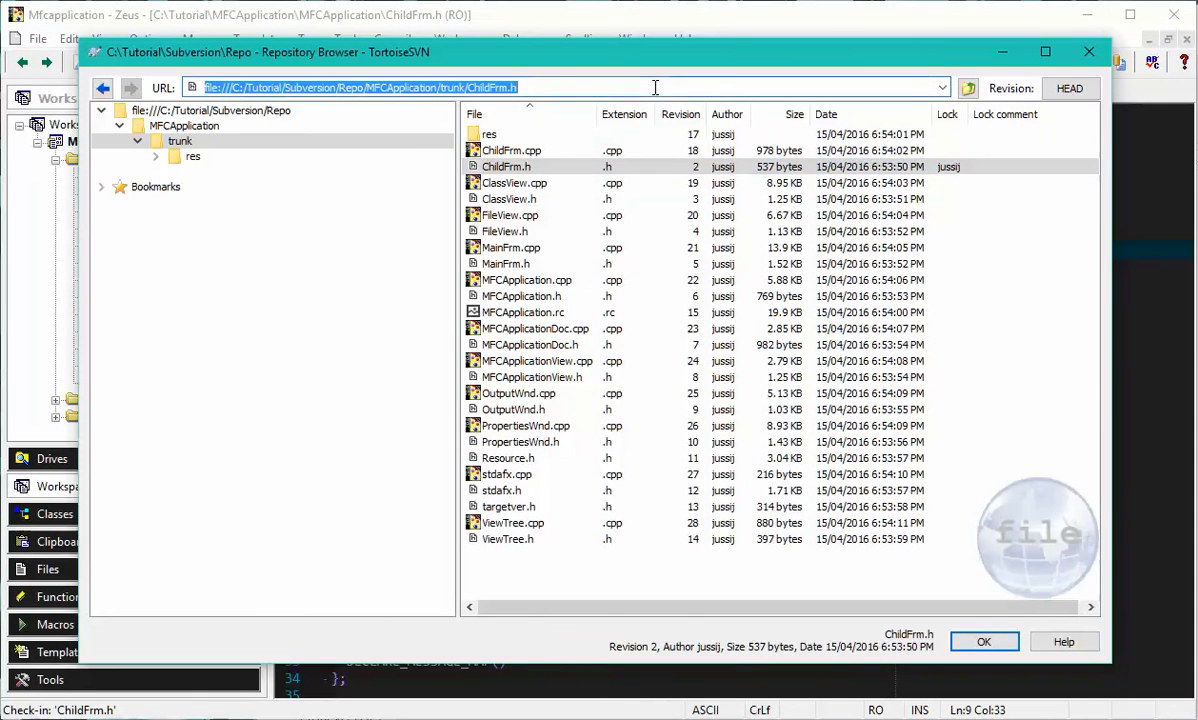
key(F5)
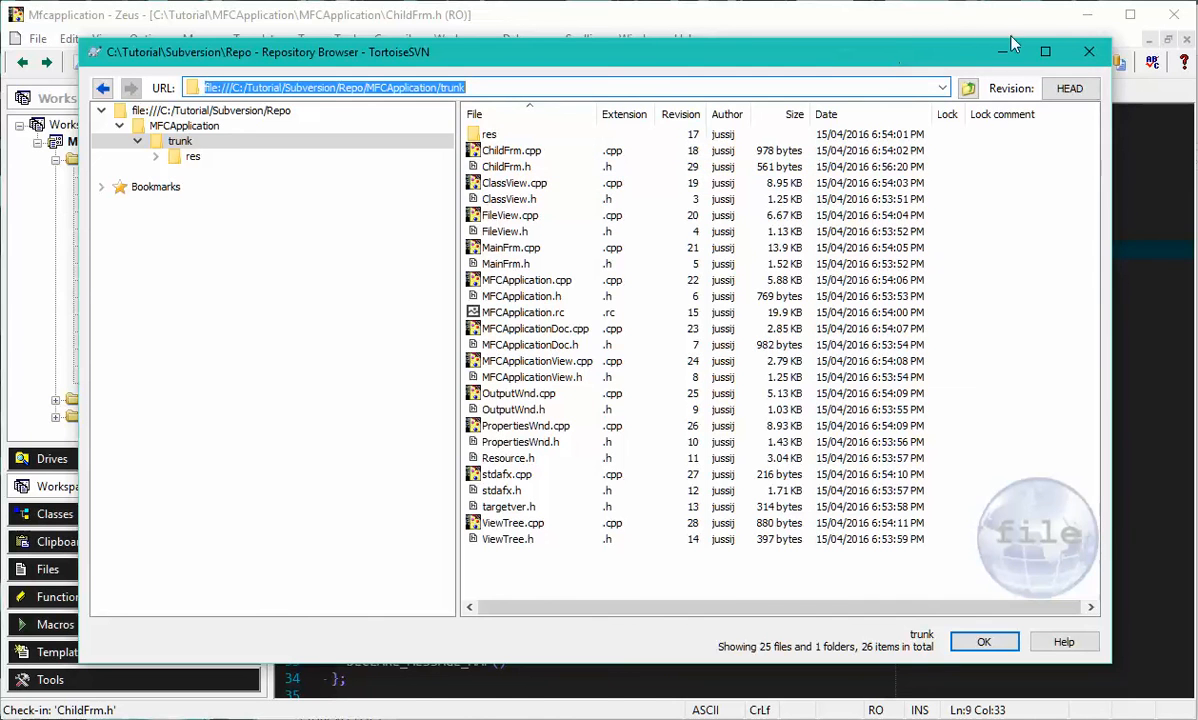
key(Escape)
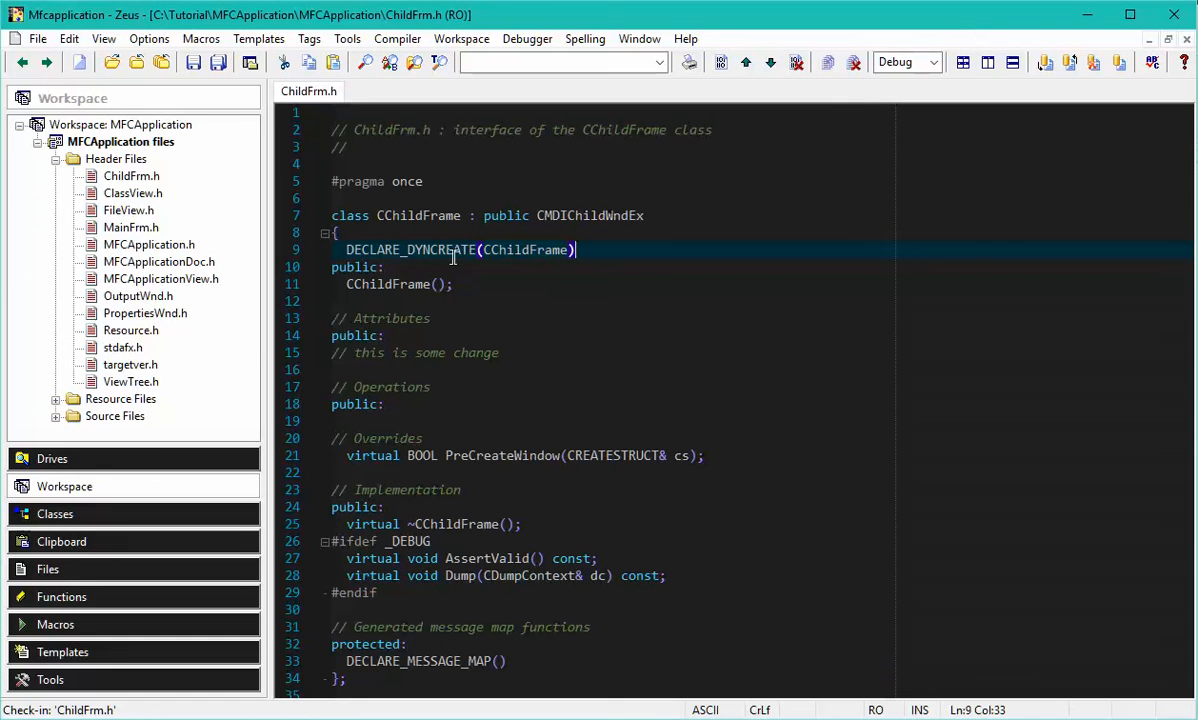
Show the history of ChildFrm.h, compare revisions 29 and 2 in WinMerge, and close the comparison and history.
right_click(141, 178)
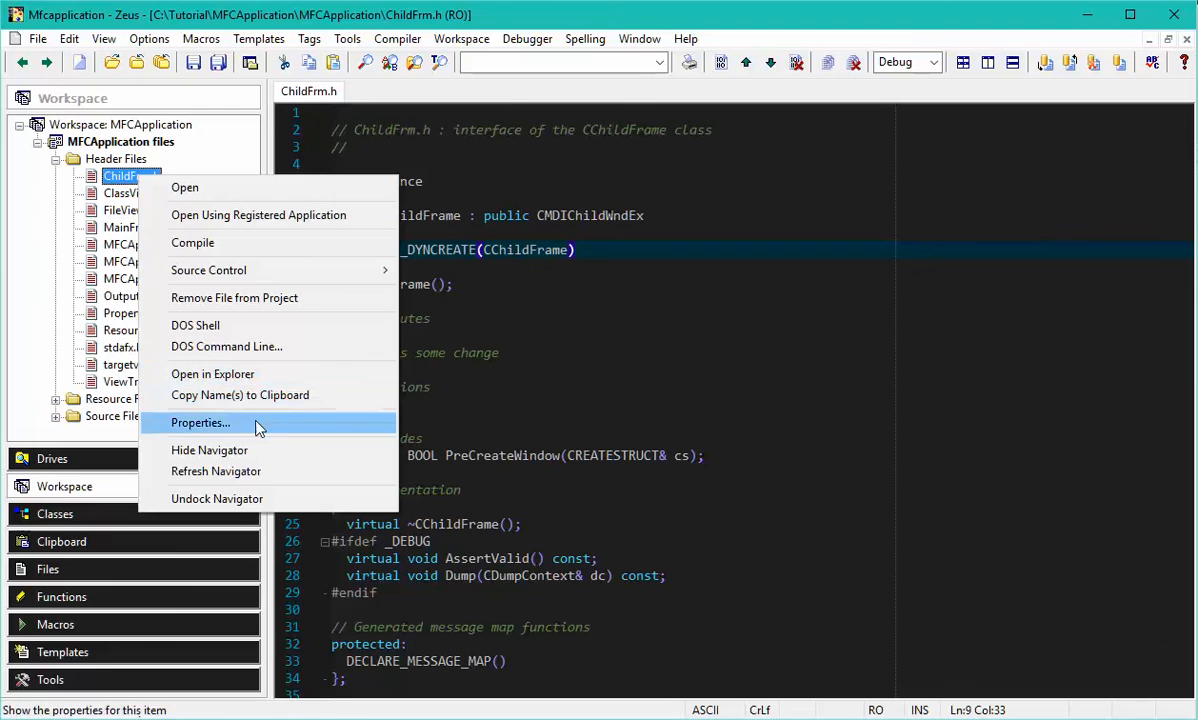
mouse_move(258, 270)
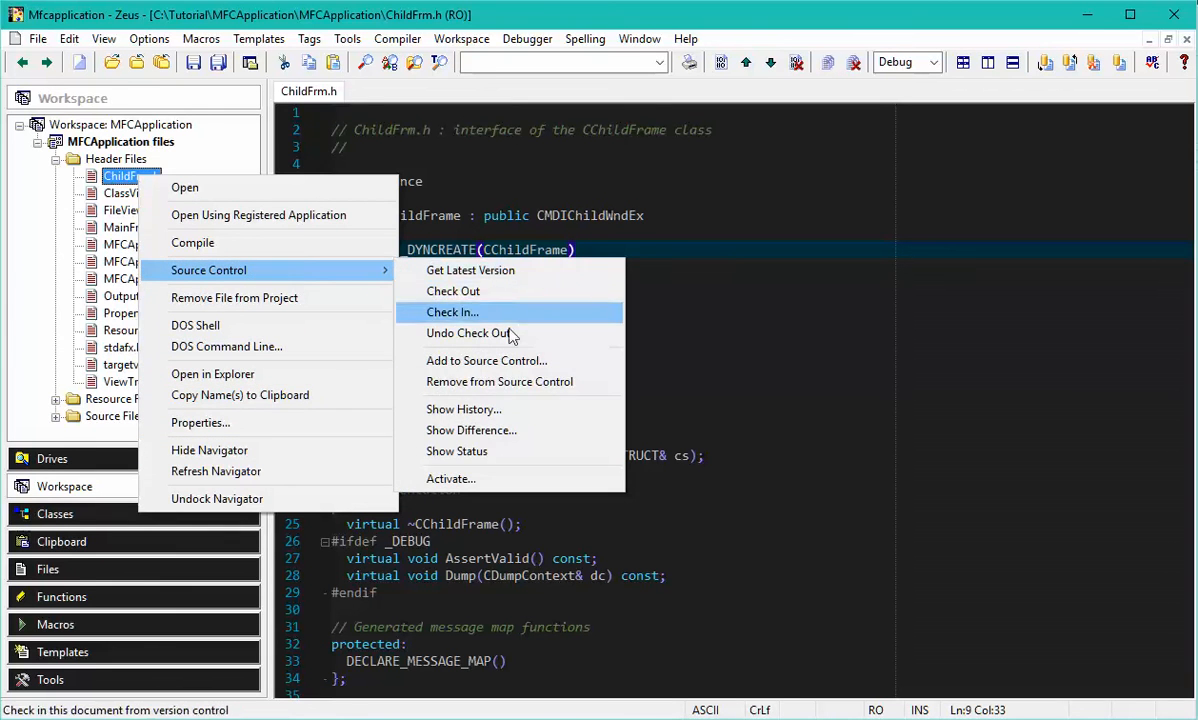
click(513, 414)
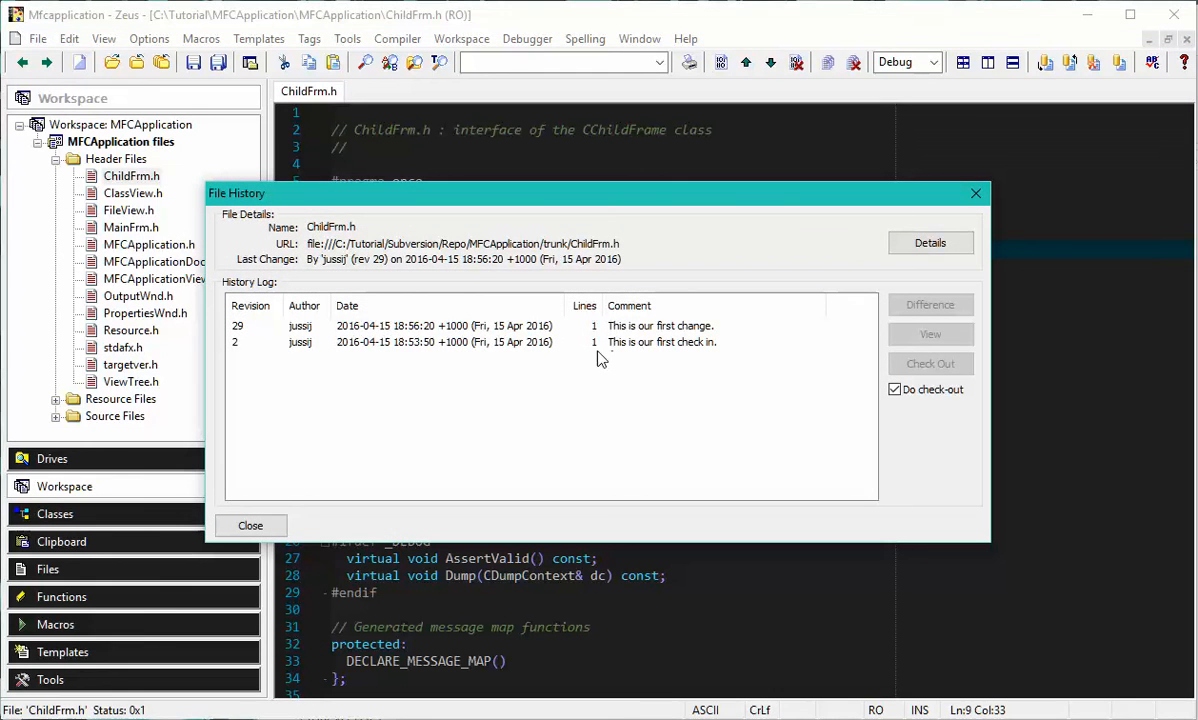
click(449, 326)
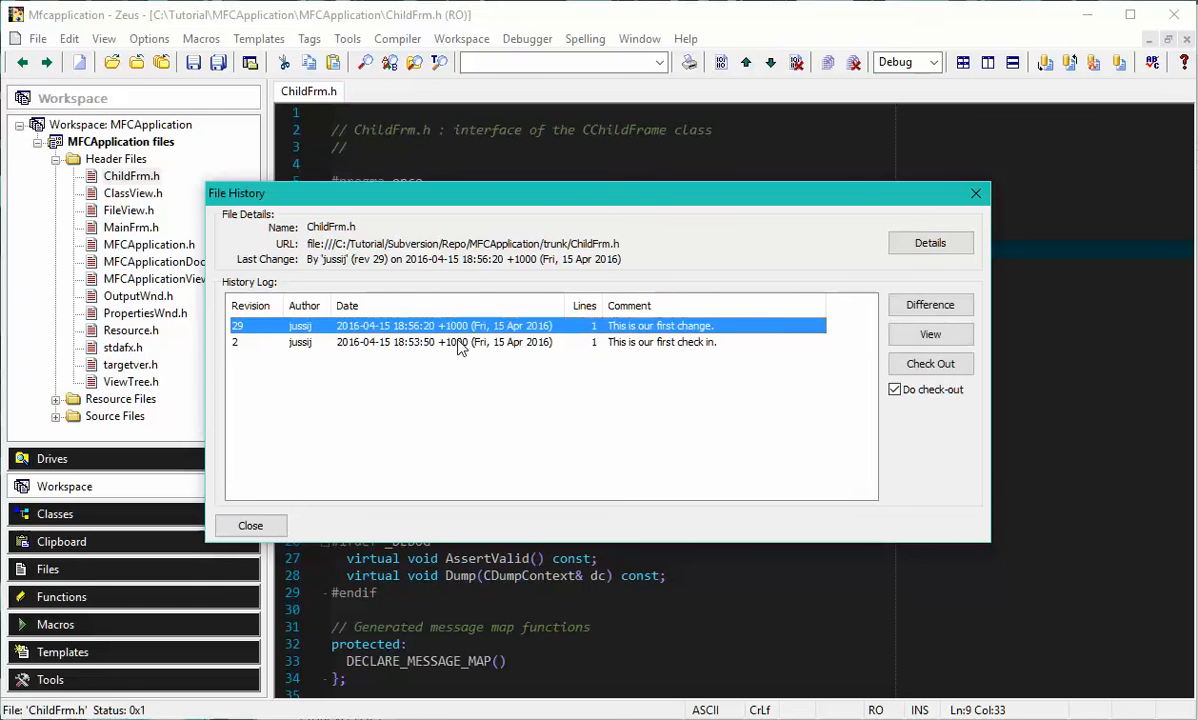
ctrl+click(460, 342)
click(930, 305)
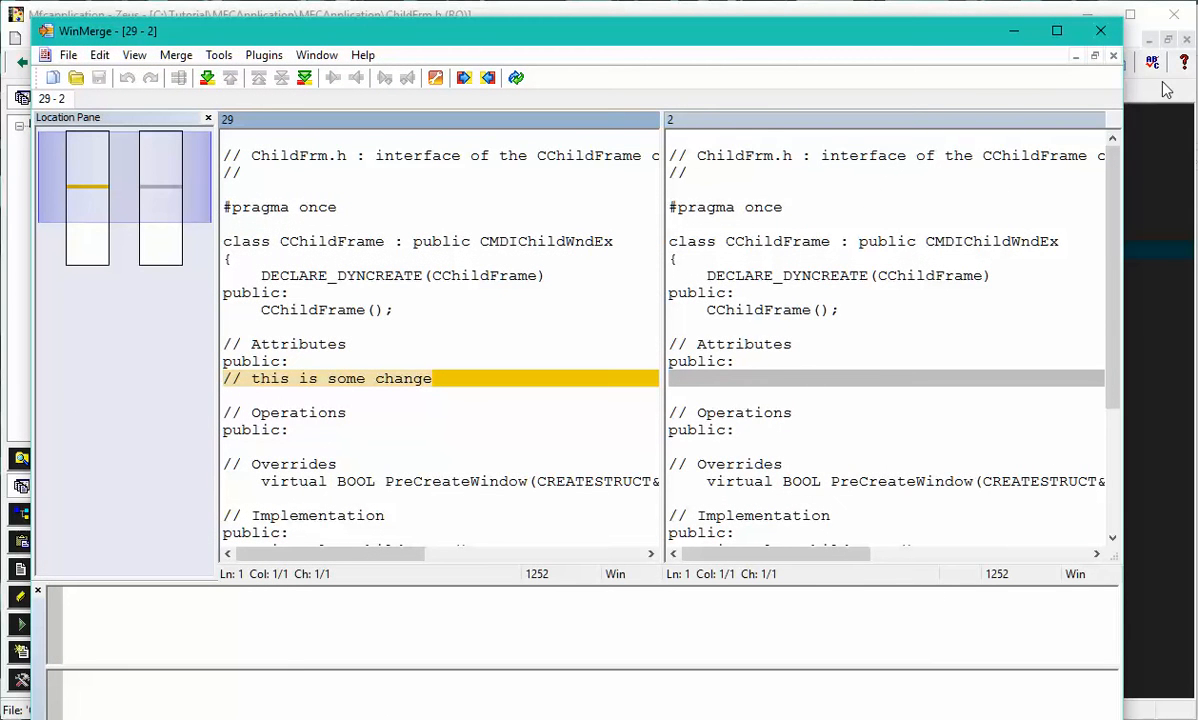
click(1100, 30)
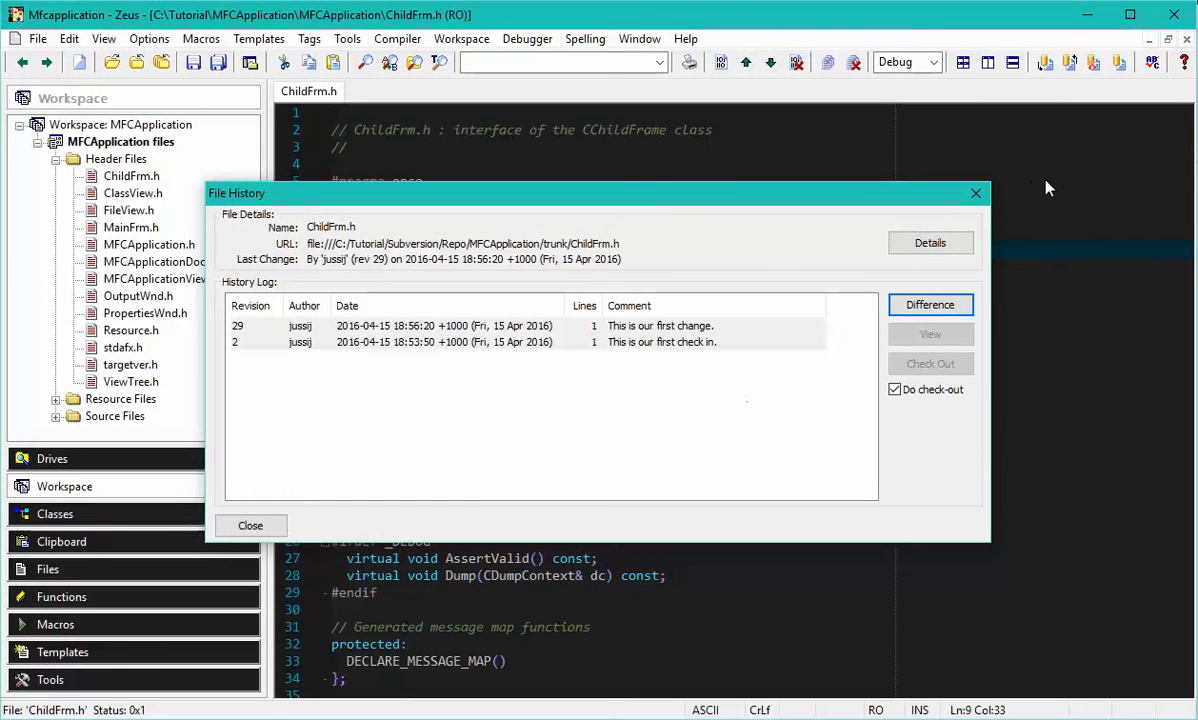
click(977, 194)
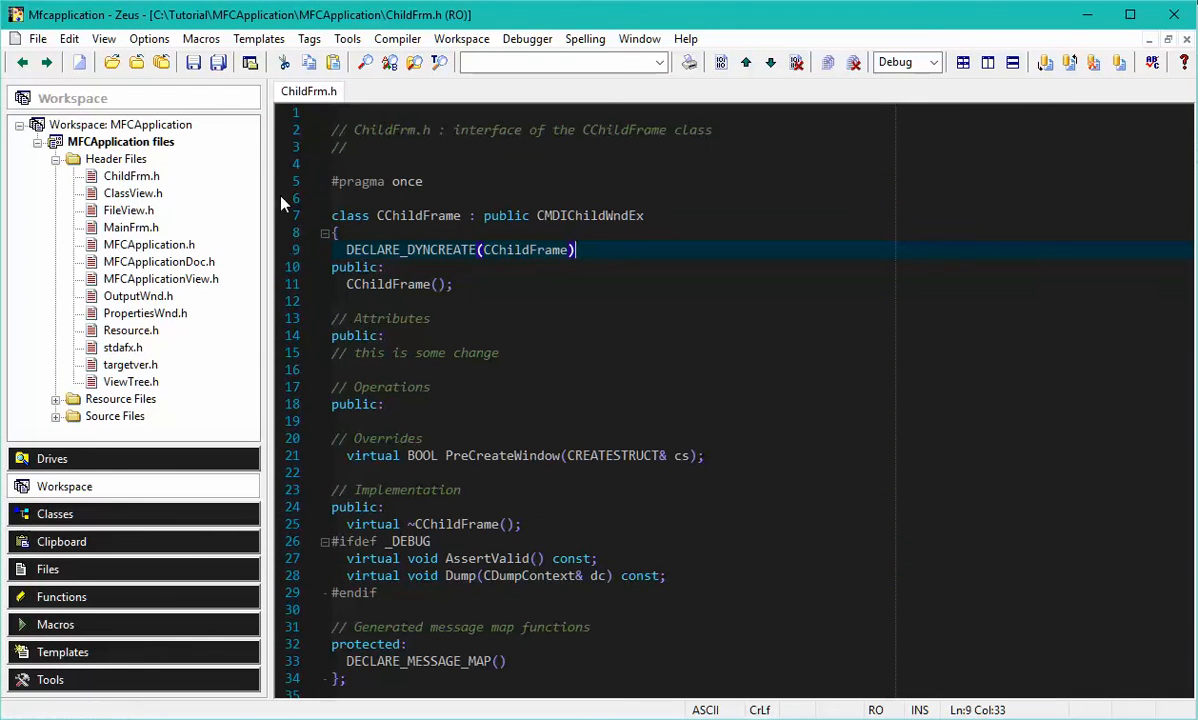